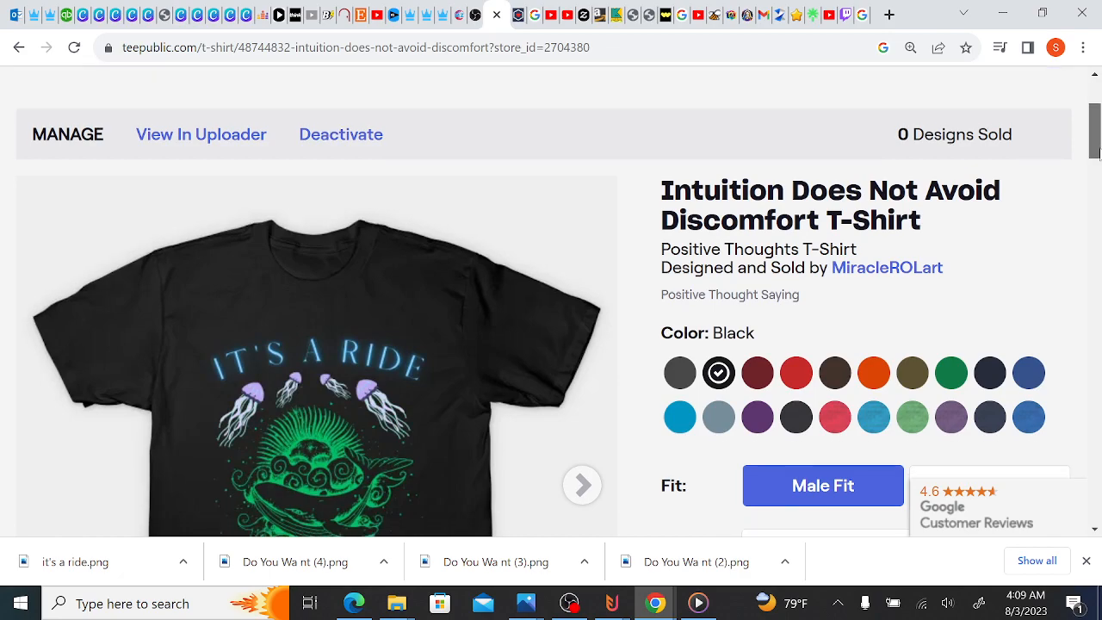
- From the account's storefront, open the purple lips T-shirt design for editing
{"action": "left_click_drag", "start_coordinate": [1095, 150], "coordinate": [1096, 123]}
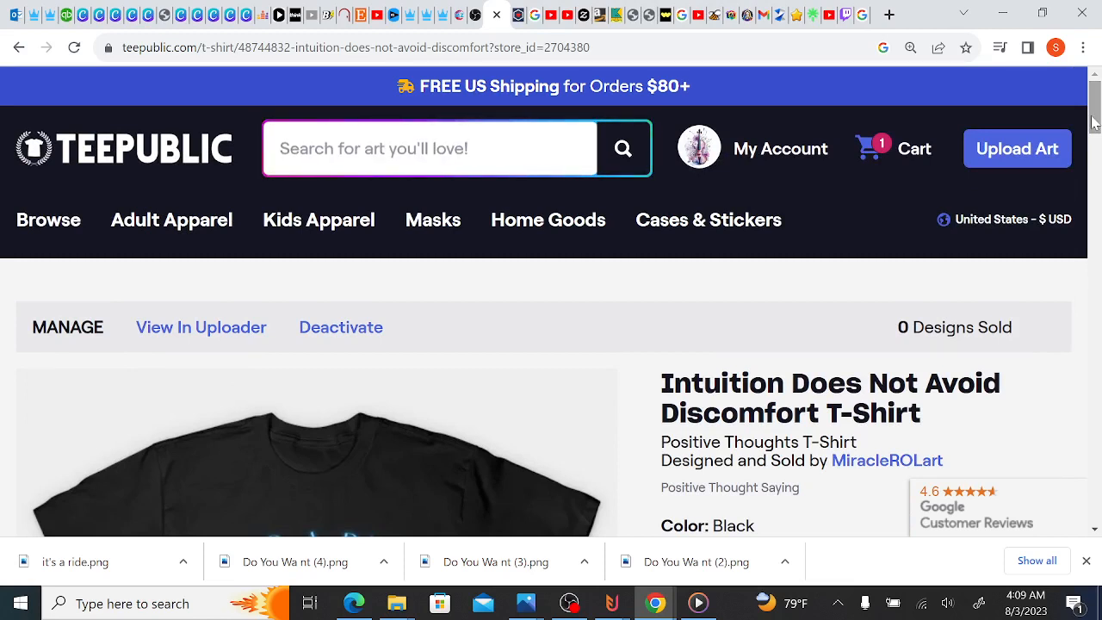
{"action": "left_click", "coordinate": [820, 151]}
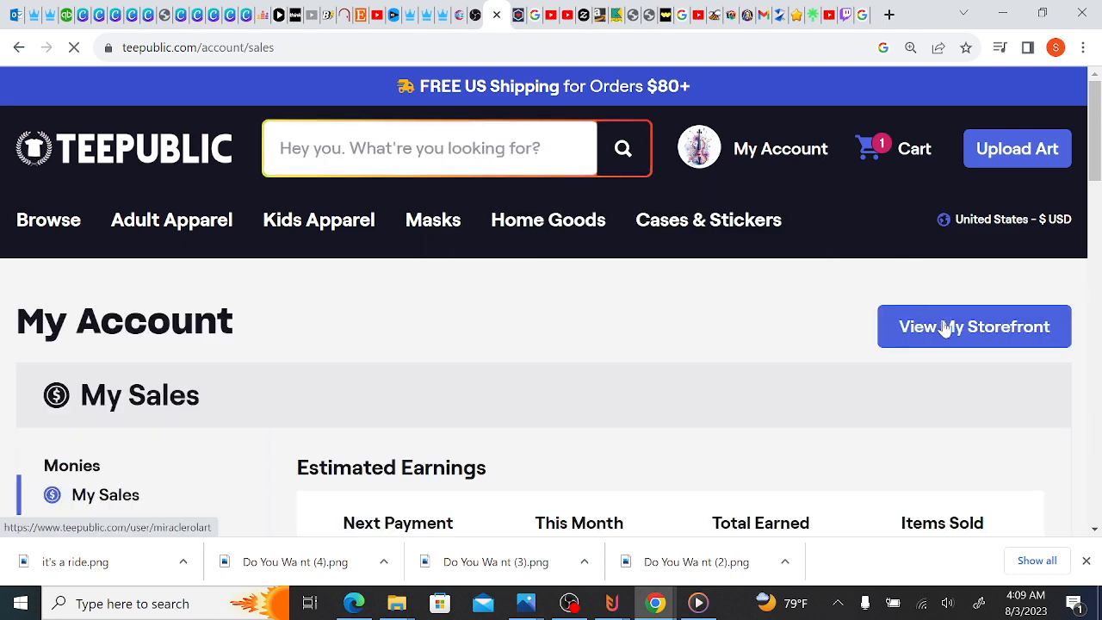
{"action": "left_click", "coordinate": [945, 329]}
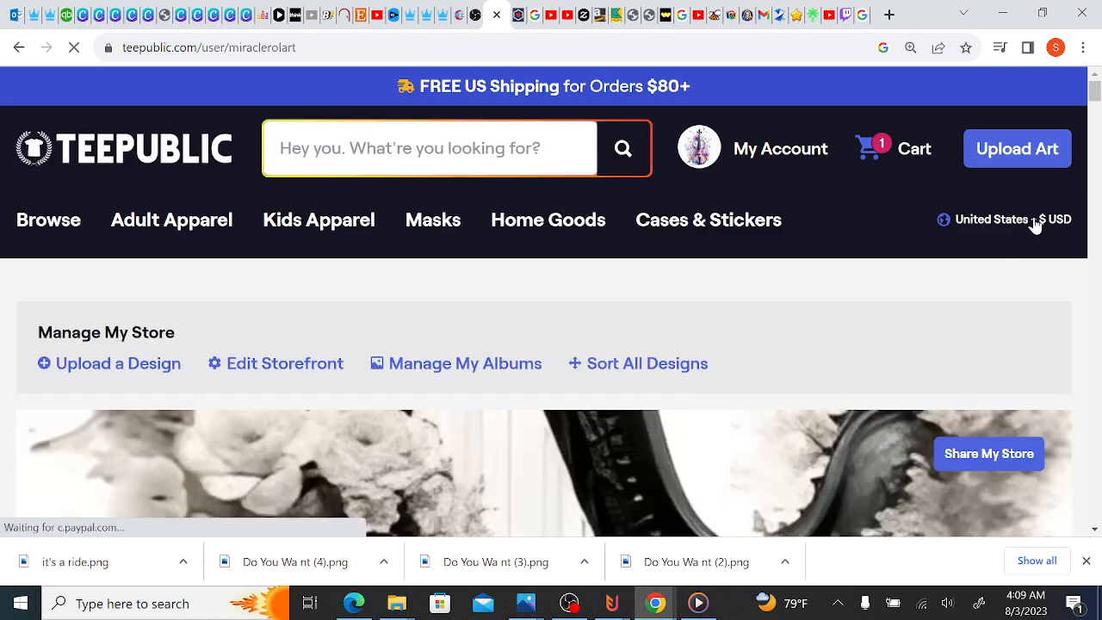
{"action": "left_click_drag", "start_coordinate": [1096, 98], "coordinate": [1101, 143]}
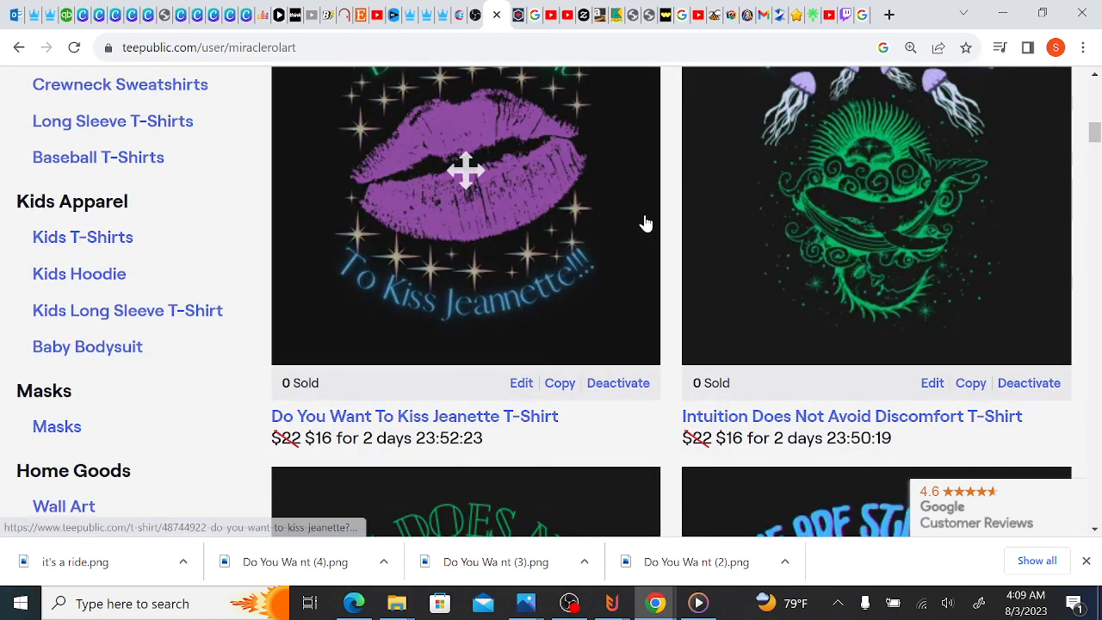
{"action": "left_click", "coordinate": [522, 385]}
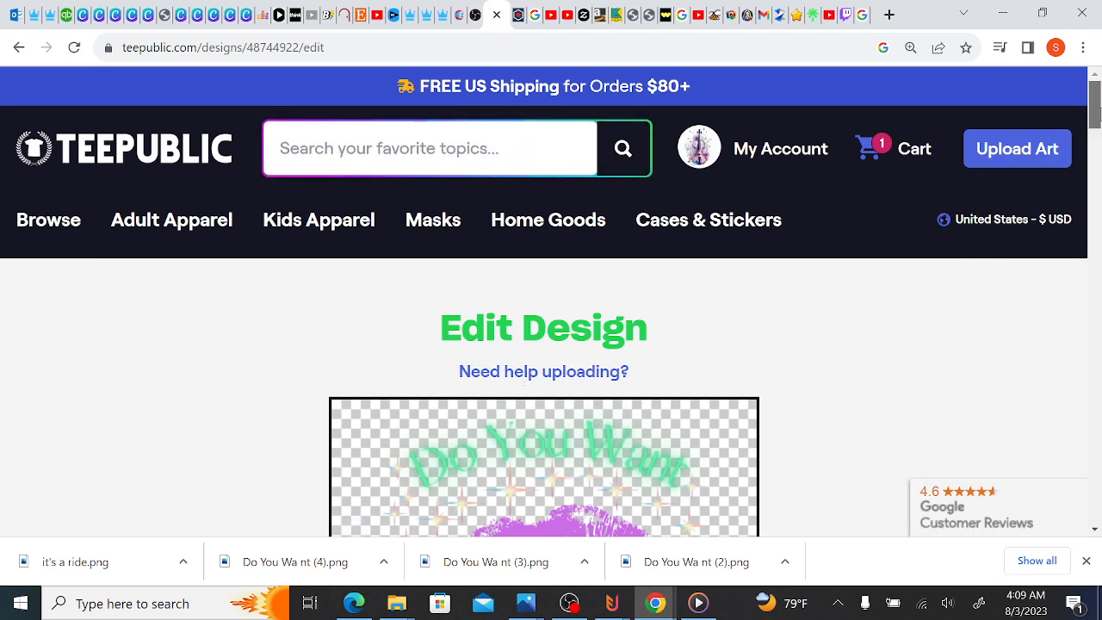
- In the Cases product settings, scale the phone case artwork to 97% and centre it horizontally and vertically
{"action": "left_click_drag", "start_coordinate": [1095, 112], "coordinate": [1096, 422]}
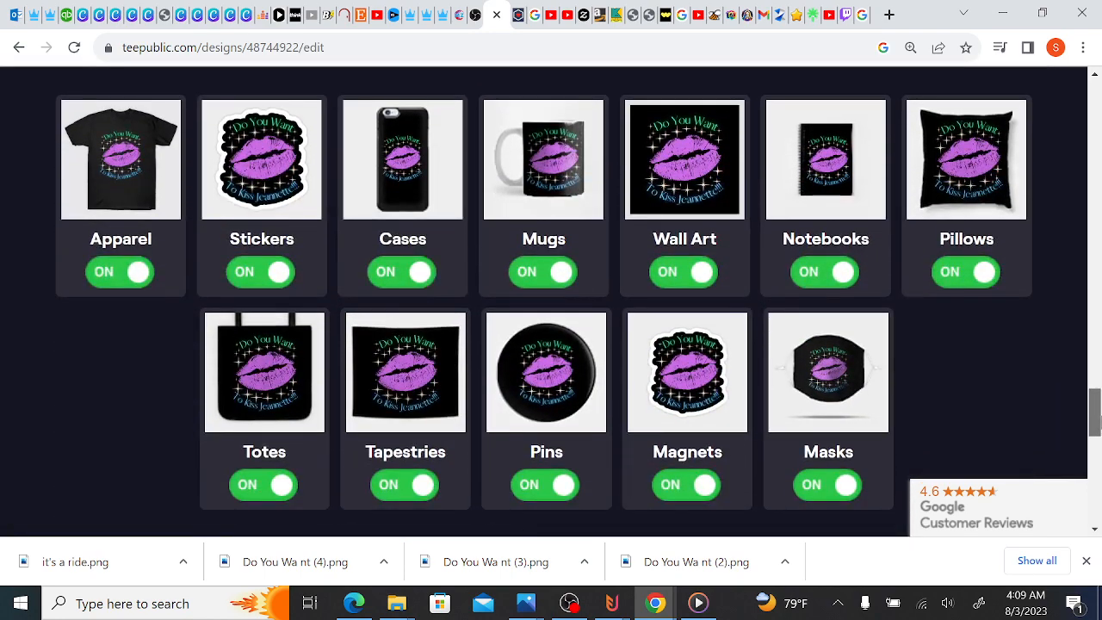
{"action": "left_click", "coordinate": [408, 195]}
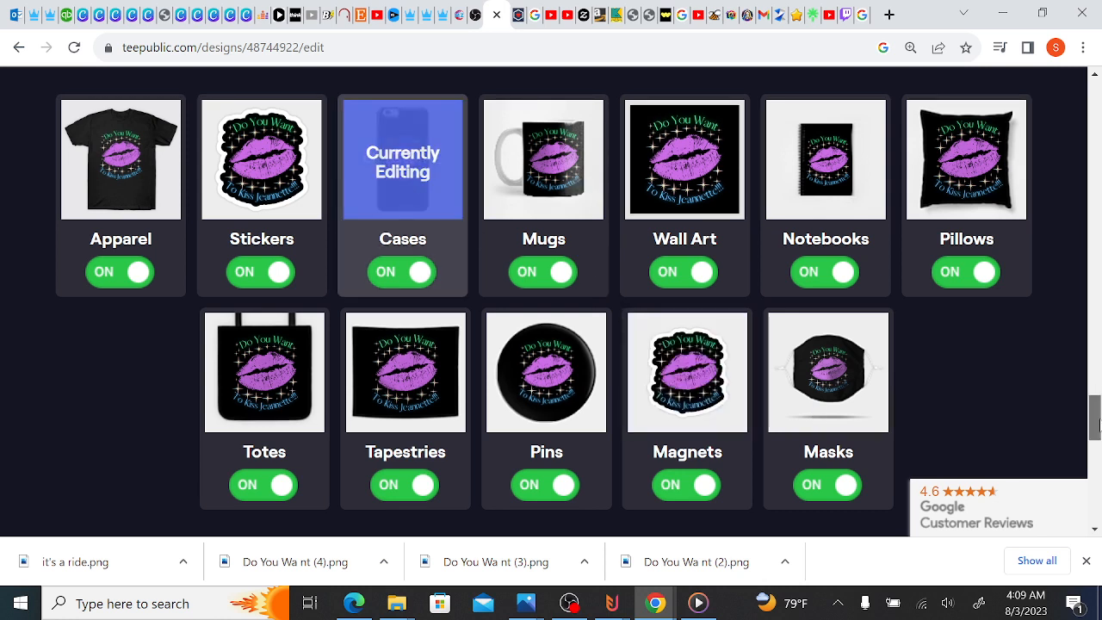
{"action": "left_click_drag", "start_coordinate": [1095, 417], "coordinate": [1096, 299]}
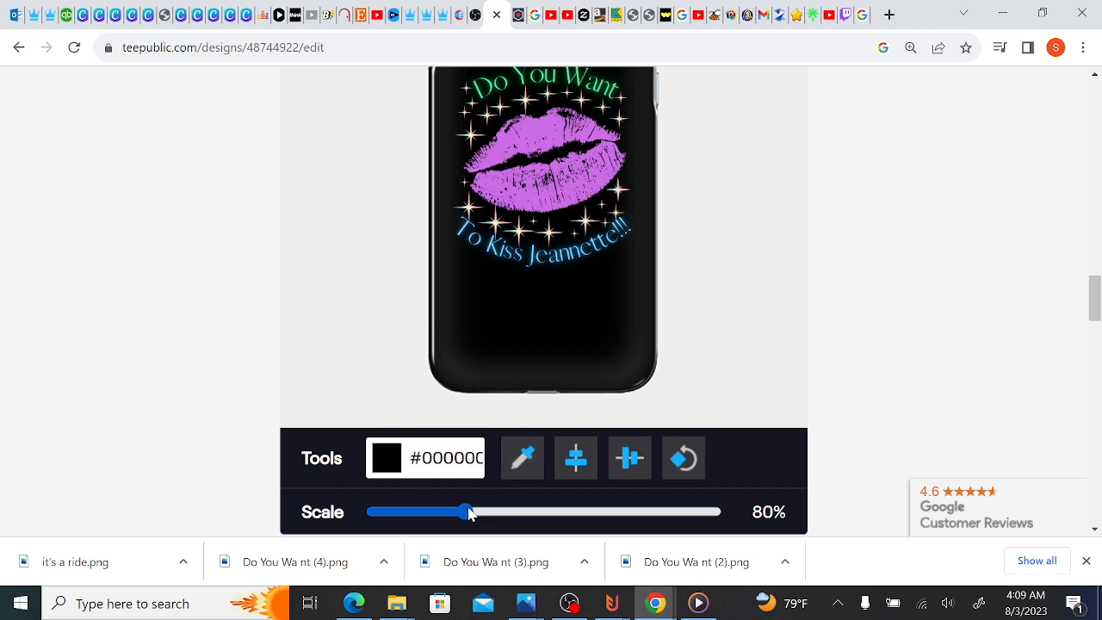
{"action": "left_click_drag", "start_coordinate": [471, 511], "coordinate": [486, 512]}
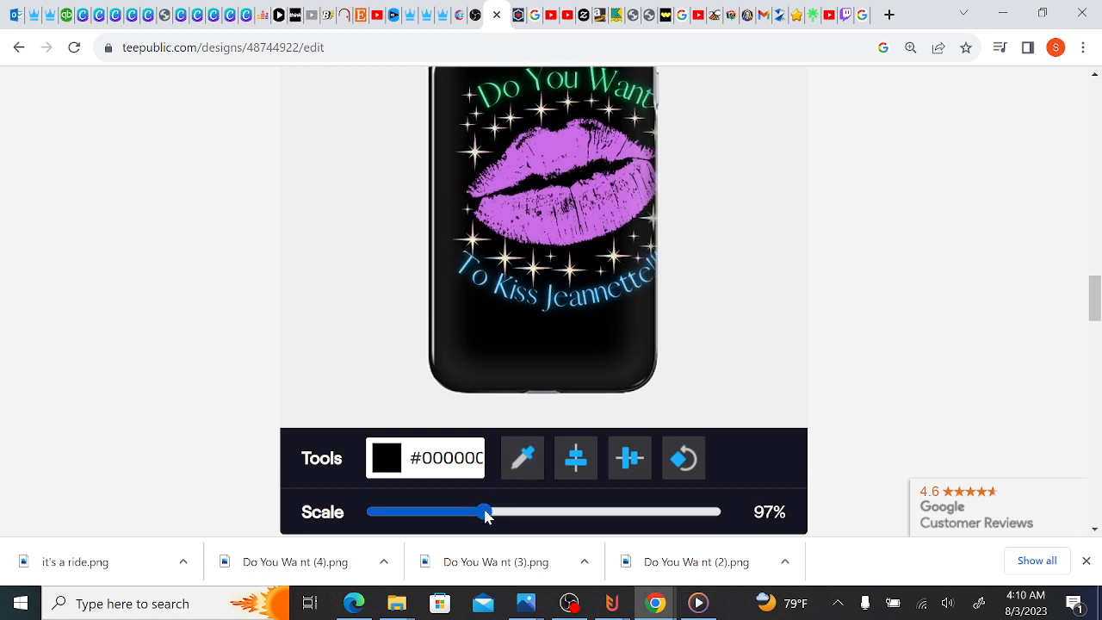
{"action": "left_click", "coordinate": [576, 468]}
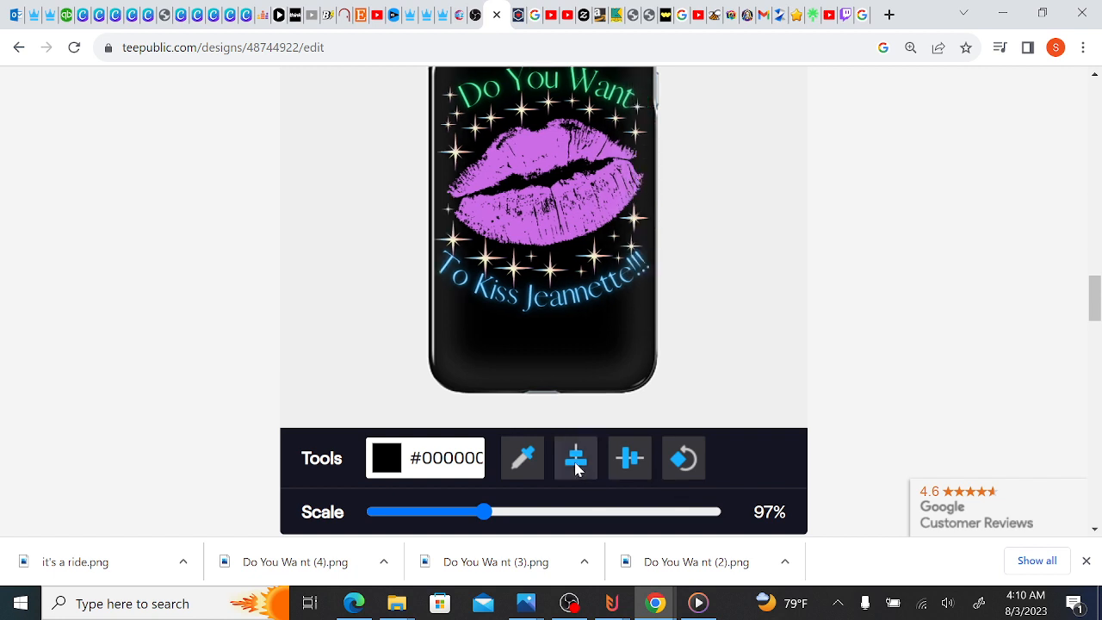
{"action": "left_click", "coordinate": [634, 464]}
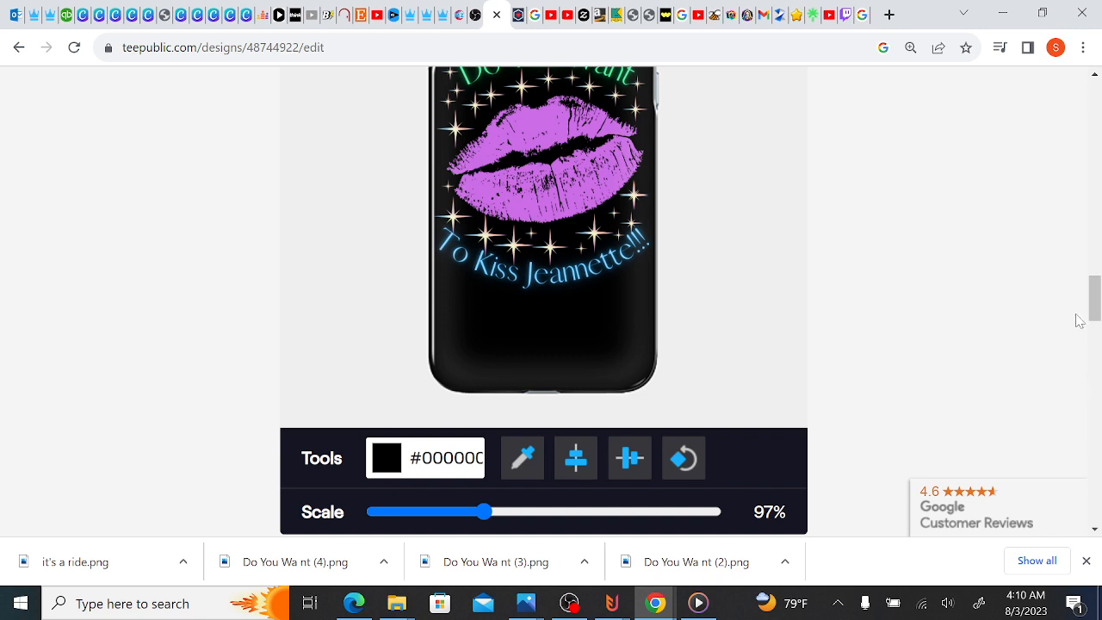
- Set the phone case background colour to gold #dbc05e
{"action": "left_click_drag", "start_coordinate": [1094, 316], "coordinate": [1096, 371]}
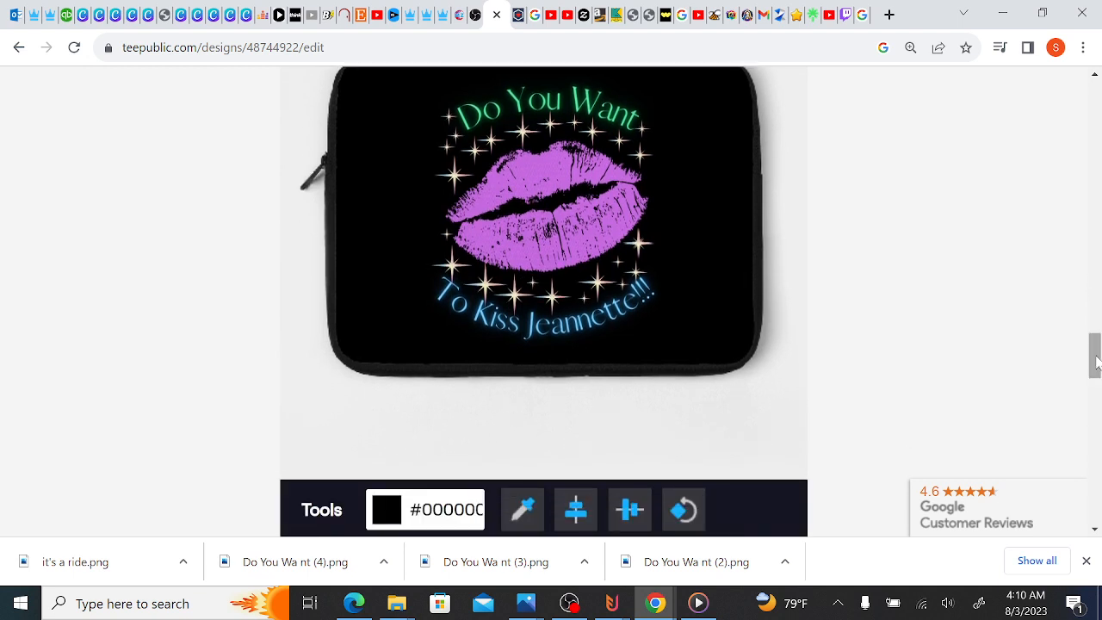
{"action": "left_click_drag", "start_coordinate": [1095, 362], "coordinate": [1094, 295]}
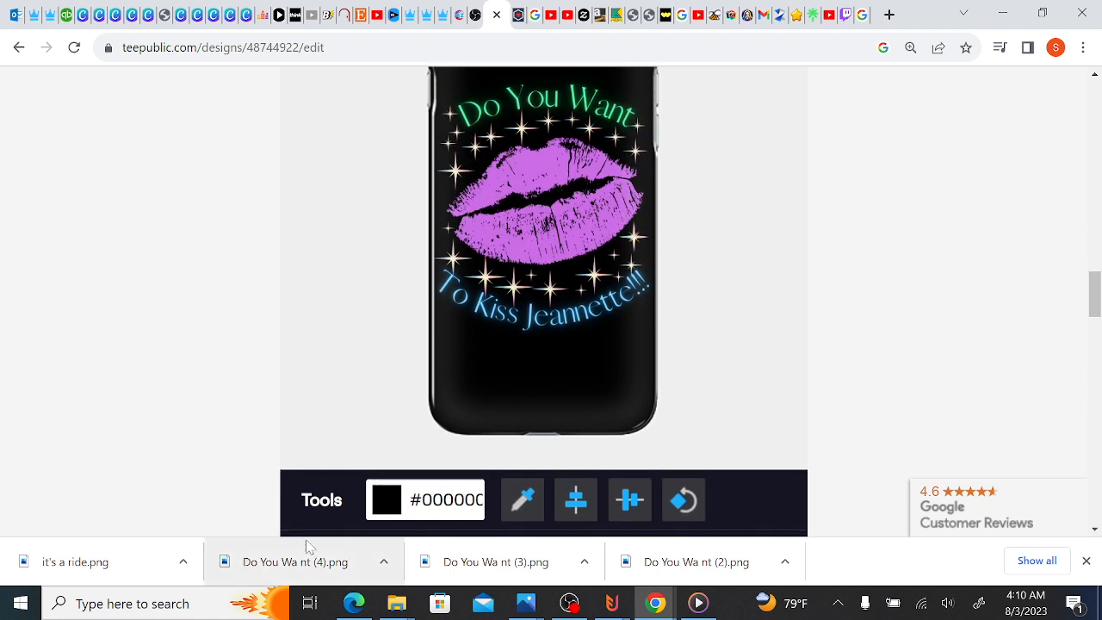
{"action": "left_click", "coordinate": [410, 499]}
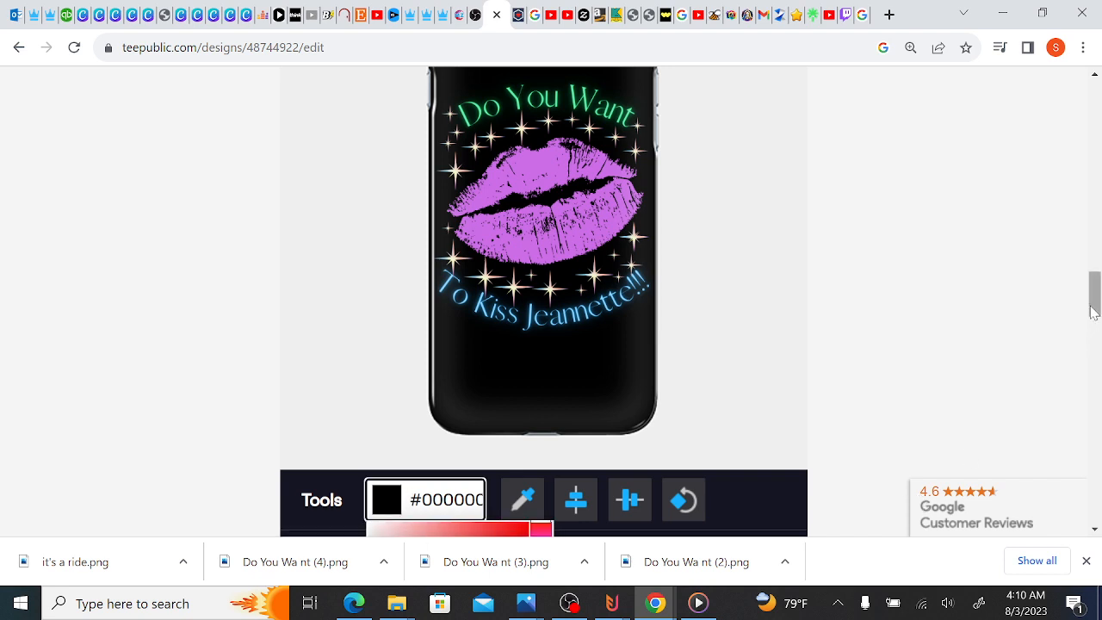
{"action": "left_click_drag", "start_coordinate": [1091, 304], "coordinate": [1091, 316]}
{"action": "left_click", "coordinate": [410, 386]}
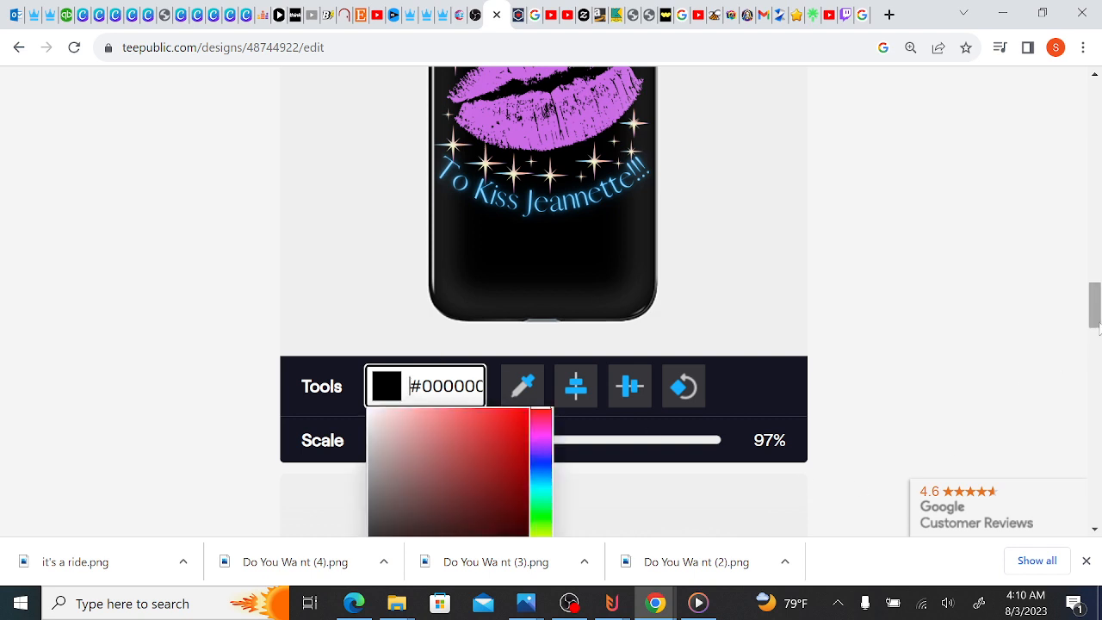
{"action": "left_click_drag", "start_coordinate": [1099, 323], "coordinate": [1099, 343]}
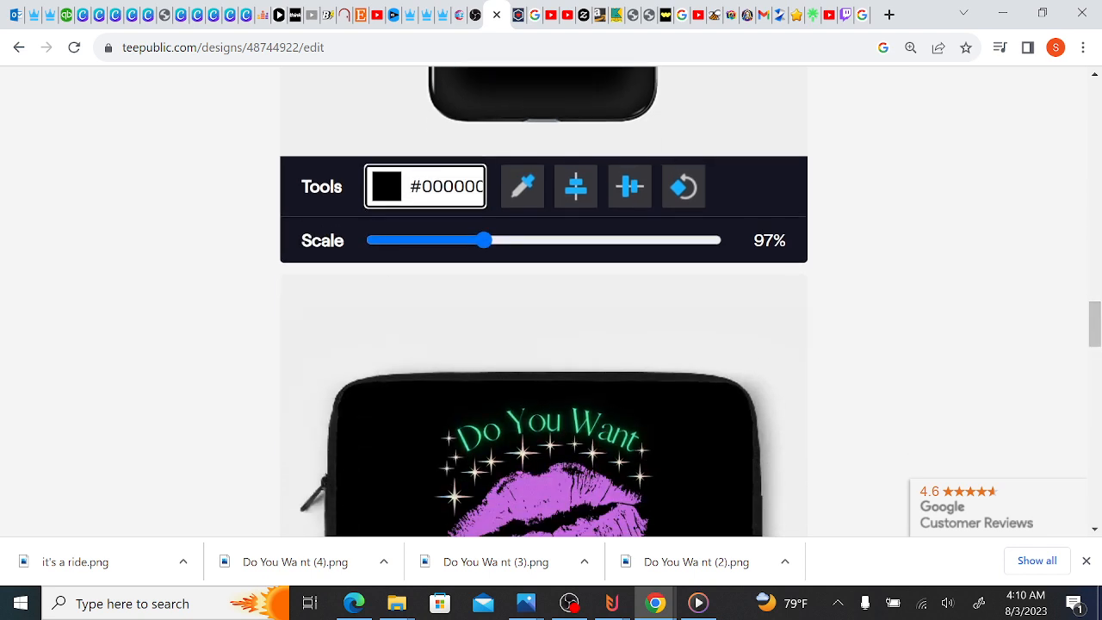
{"action": "left_click", "coordinate": [410, 186]}
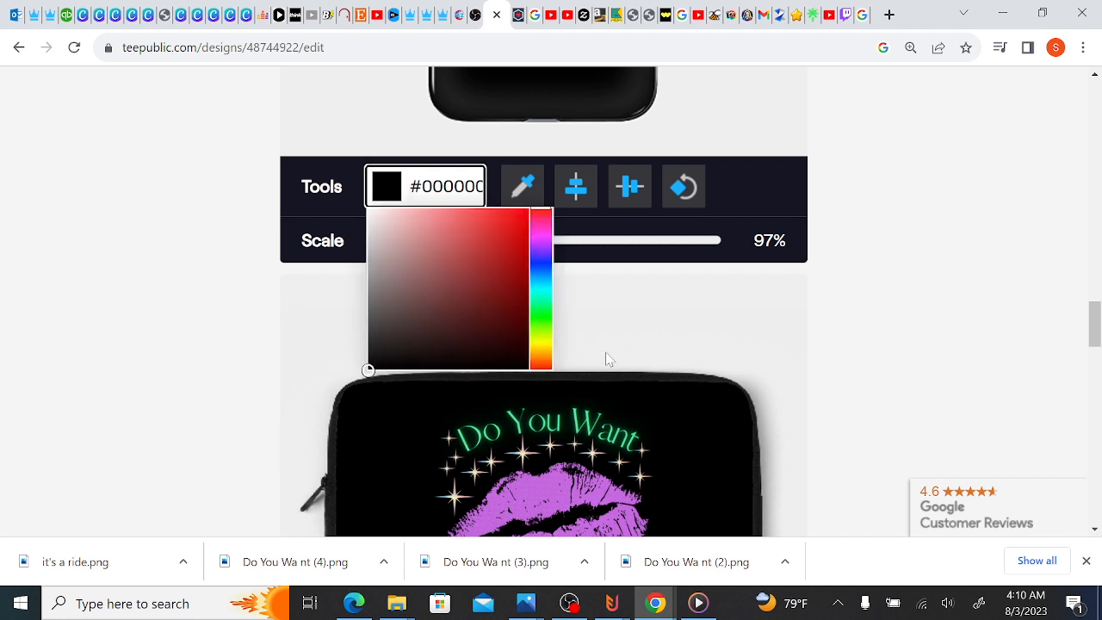
{"action": "left_click", "coordinate": [538, 344]}
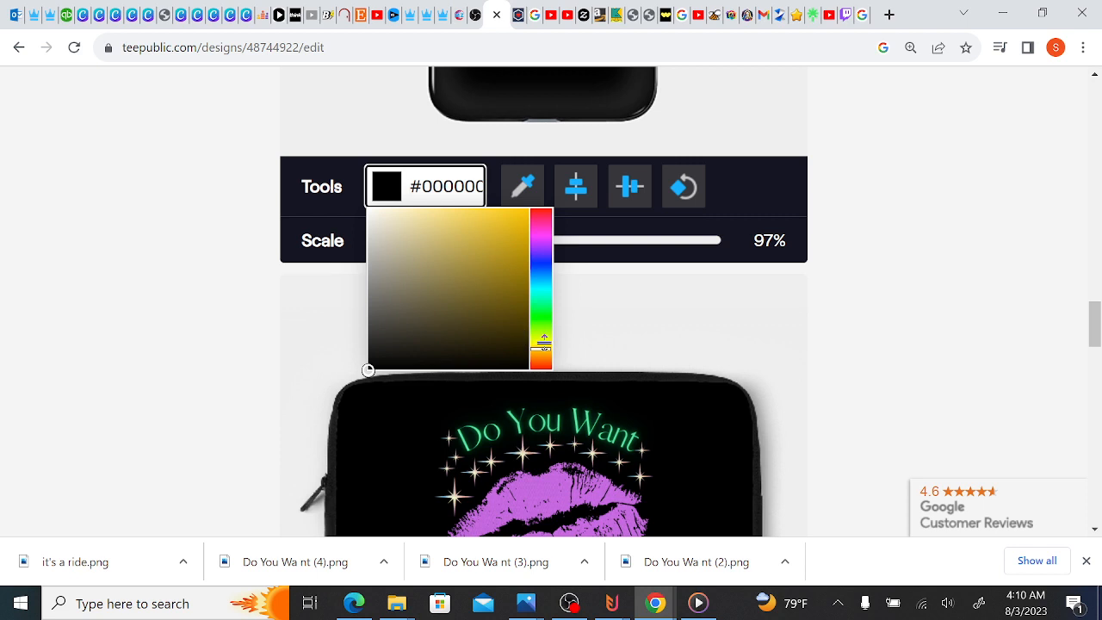
{"action": "left_click", "coordinate": [541, 340]}
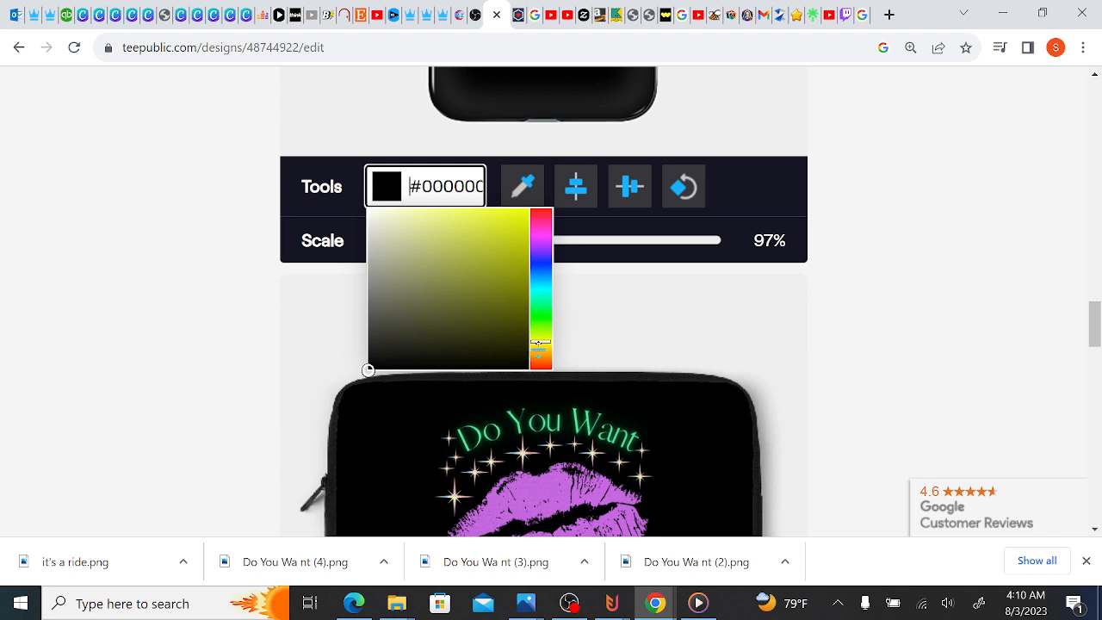
{"action": "left_click", "coordinate": [538, 349]}
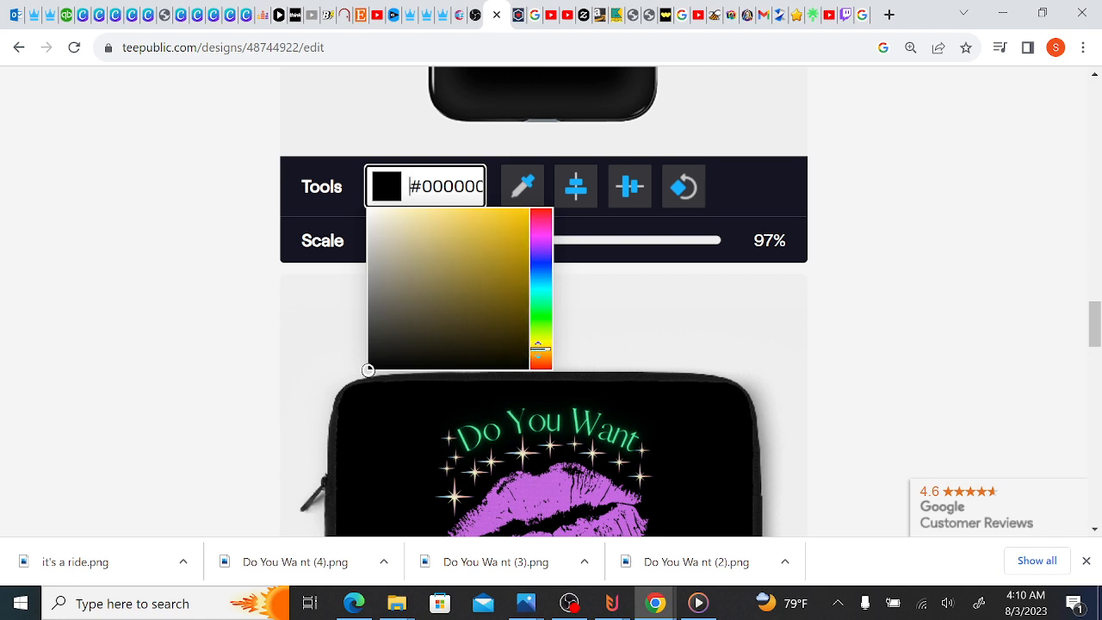
{"action": "left_click", "coordinate": [461, 231]}
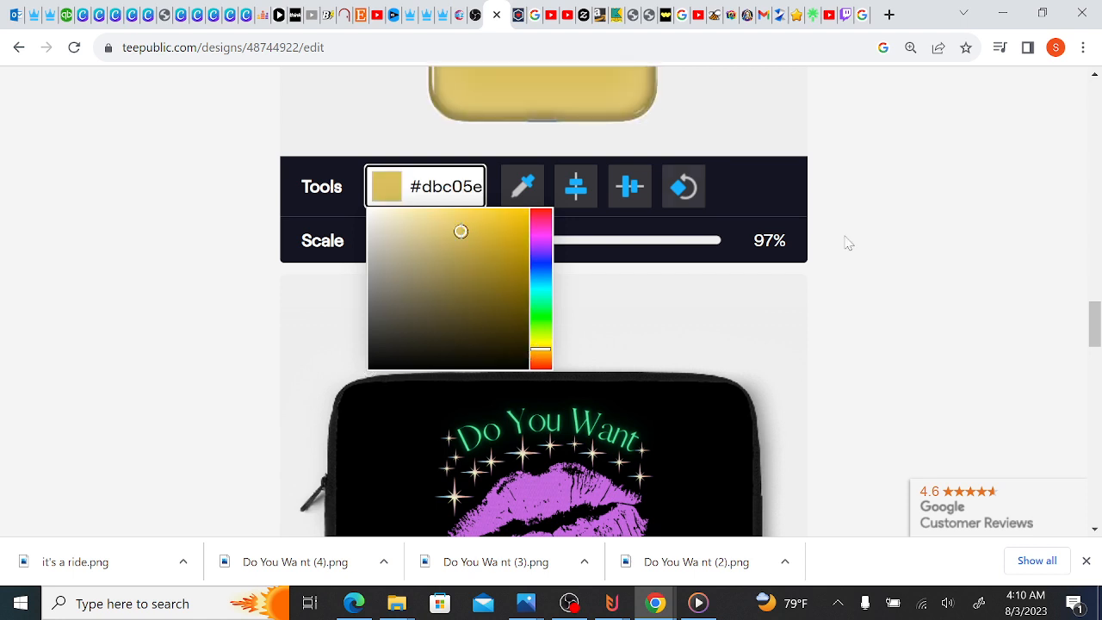
- Change the phone case background to a magenta hue and darken it to purple #733571
{"action": "mouse_move", "coordinate": [1095, 327]}
{"action": "left_mouse_down"}
{"action": "mouse_move", "coordinate": [1096, 291]}
{"action": "mouse_move", "coordinate": [1095, 374]}
{"action": "mouse_move", "coordinate": [1084, 379]}
{"action": "mouse_move", "coordinate": [1087, 330]}
{"action": "left_mouse_up"}
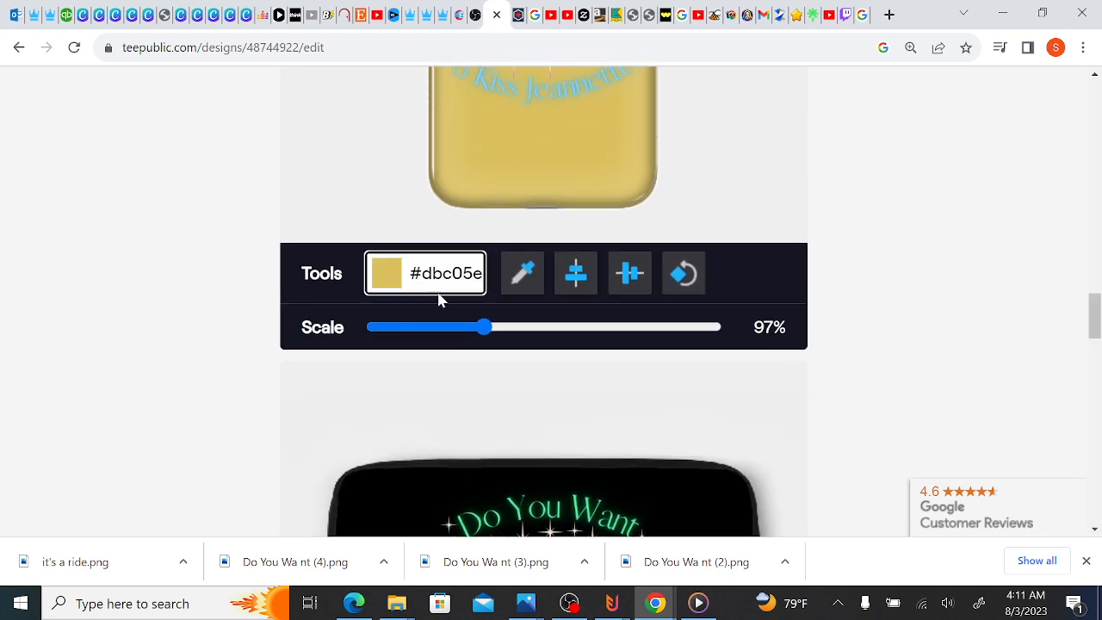
{"action": "left_click", "coordinate": [479, 273]}
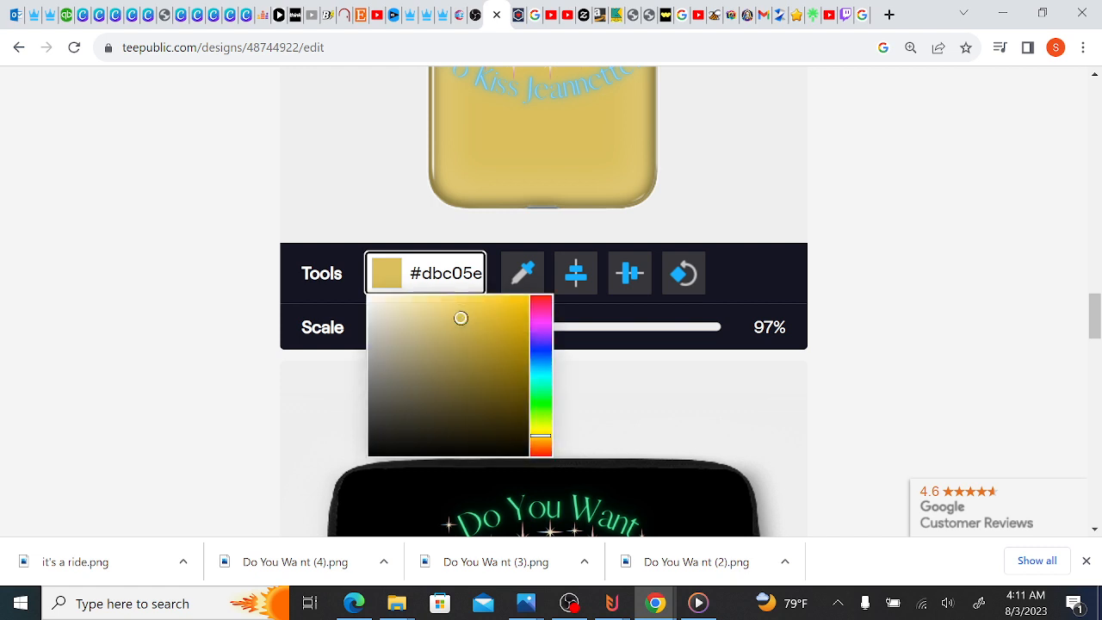
{"action": "left_click", "coordinate": [545, 321]}
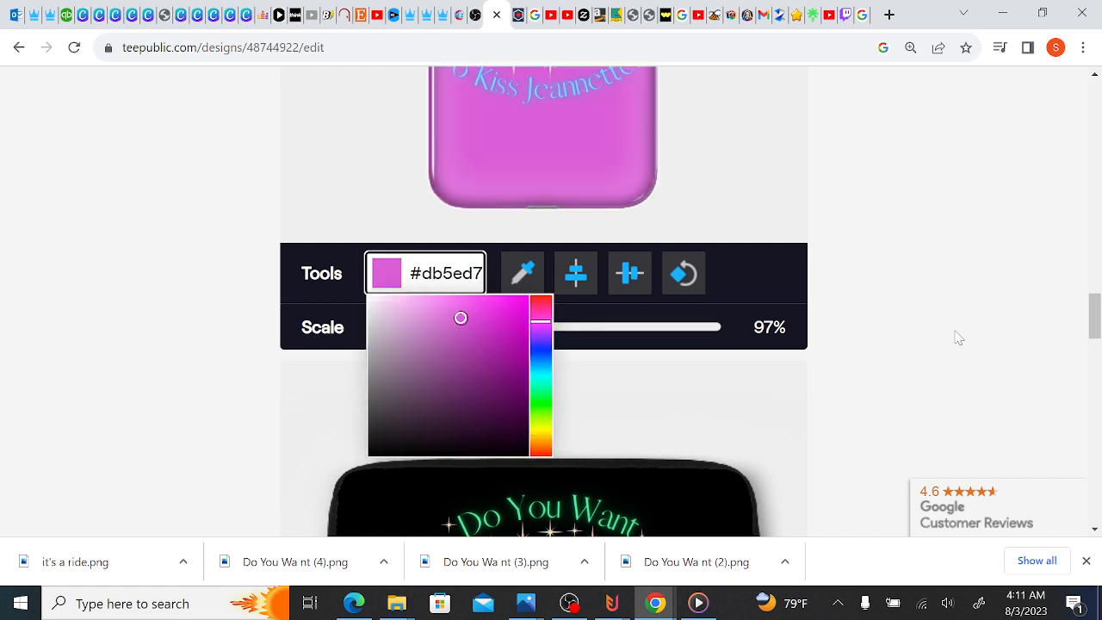
{"action": "mouse_move", "coordinate": [1096, 326]}
{"action": "left_mouse_down"}
{"action": "mouse_move", "coordinate": [1098, 289]}
{"action": "mouse_move", "coordinate": [1096, 336]}
{"action": "left_mouse_up"}
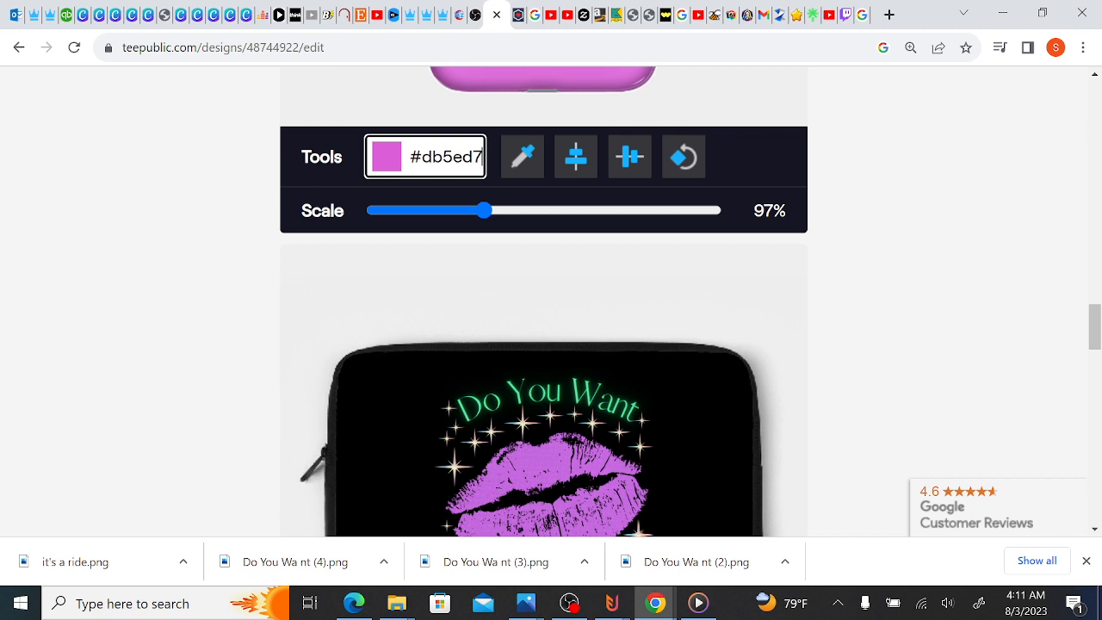
{"action": "left_click", "coordinate": [440, 158]}
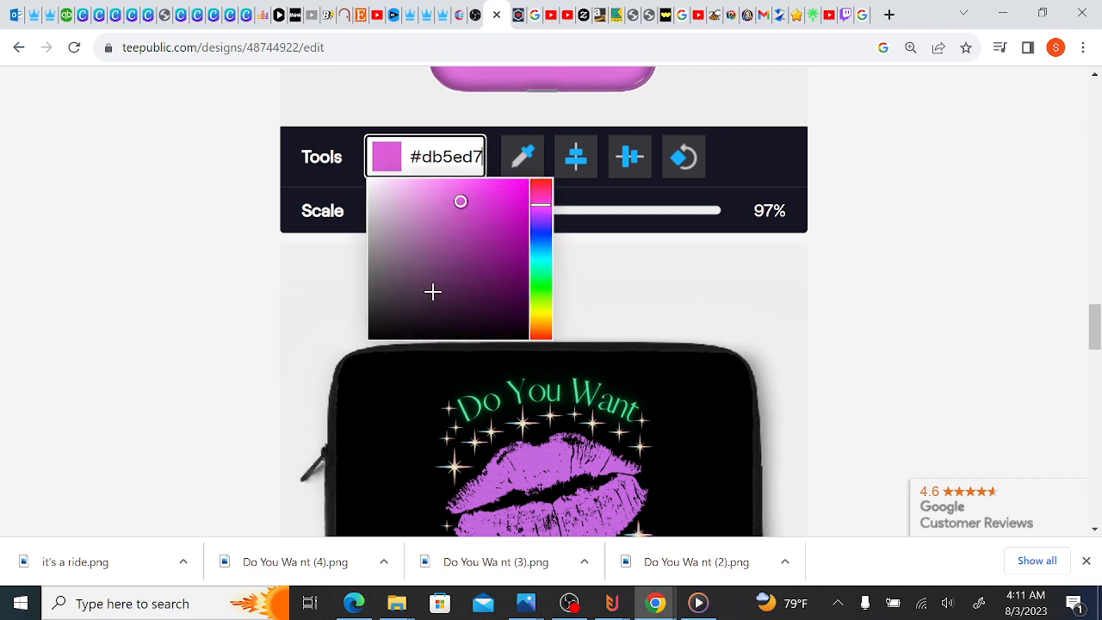
{"action": "left_click", "coordinate": [455, 268]}
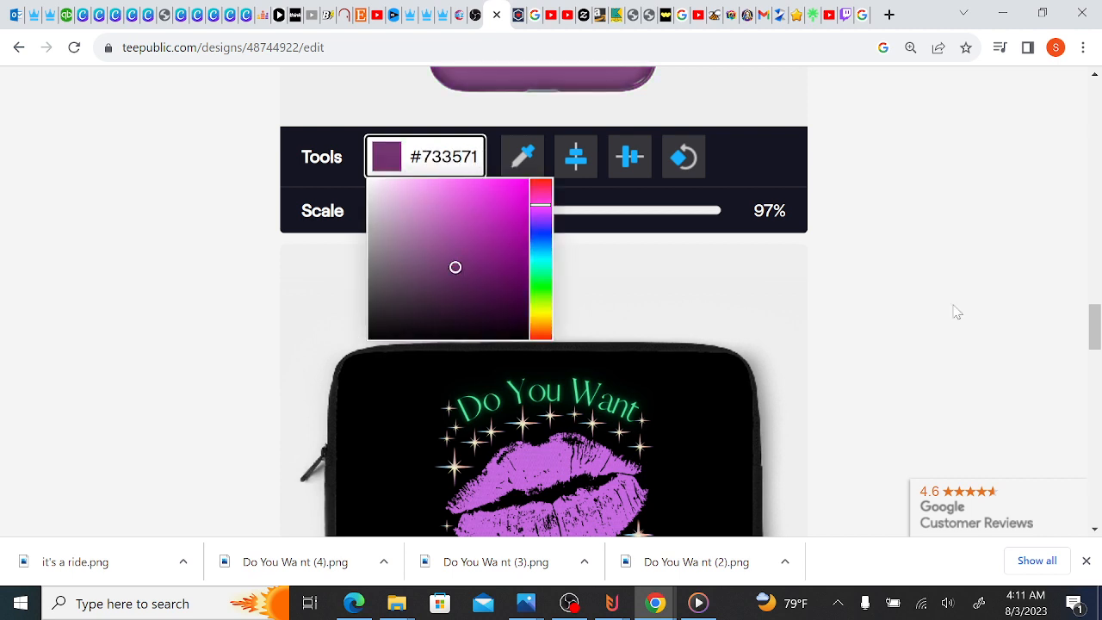
{"action": "left_click_drag", "start_coordinate": [1099, 323], "coordinate": [1099, 278]}
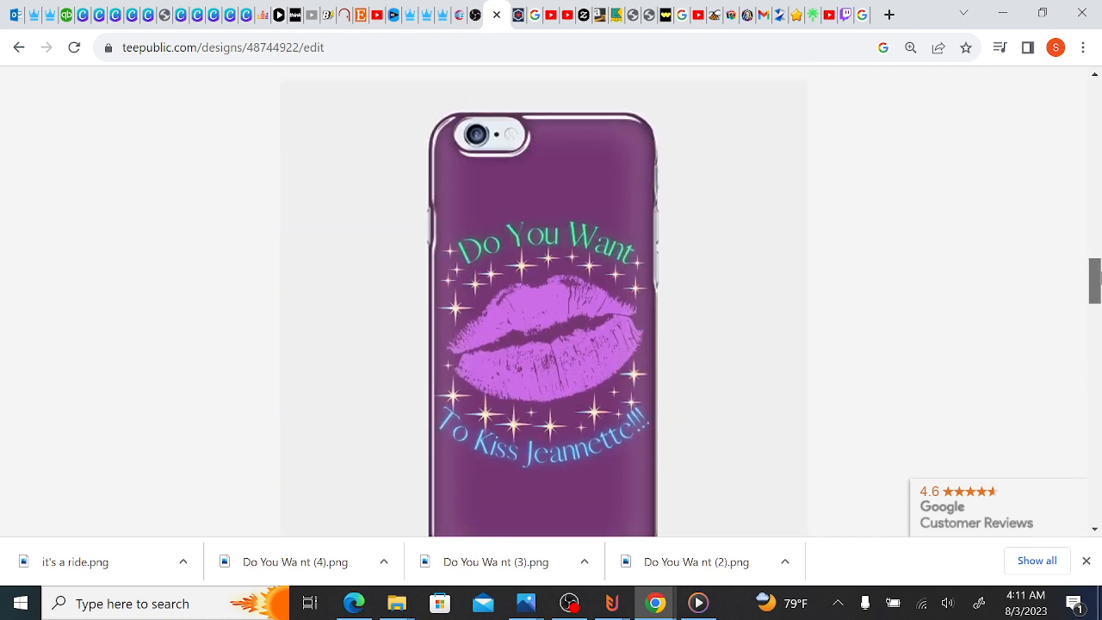
- Try several purple shades for the laptop sleeve background and set it to #752f80
{"action": "left_click_drag", "start_coordinate": [1099, 272], "coordinate": [1094, 360]}
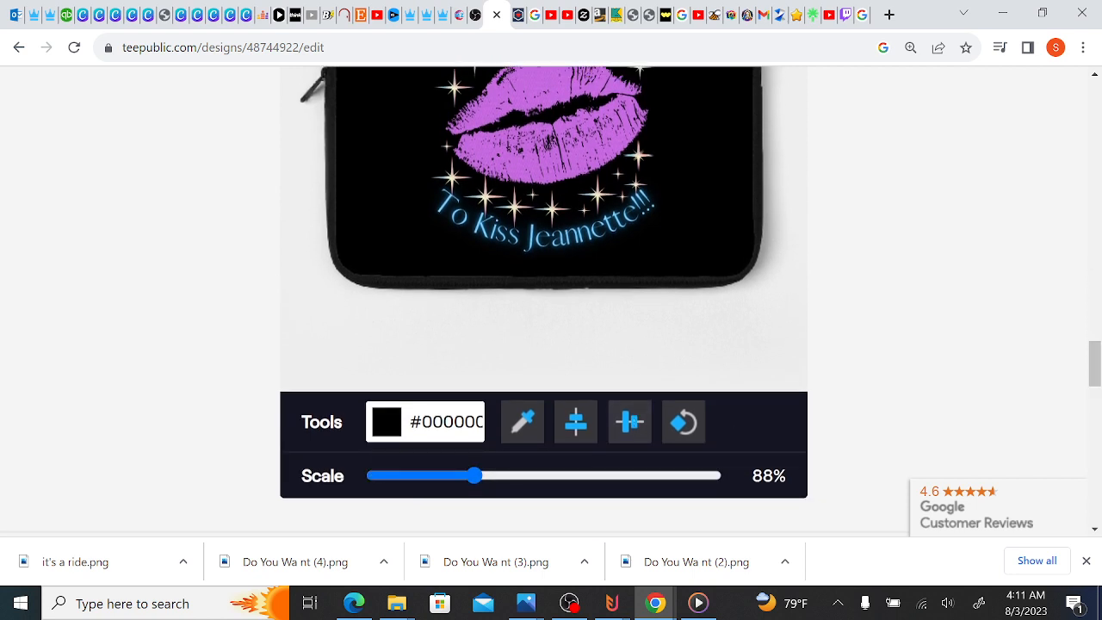
{"action": "left_click", "coordinate": [410, 422]}
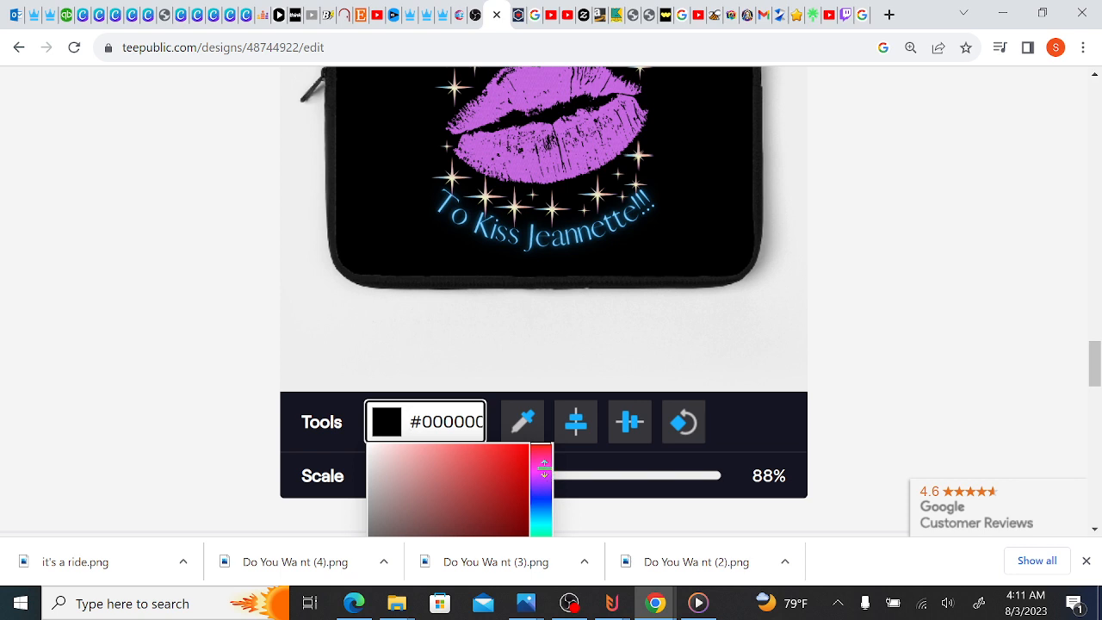
{"action": "left_click", "coordinate": [541, 474]}
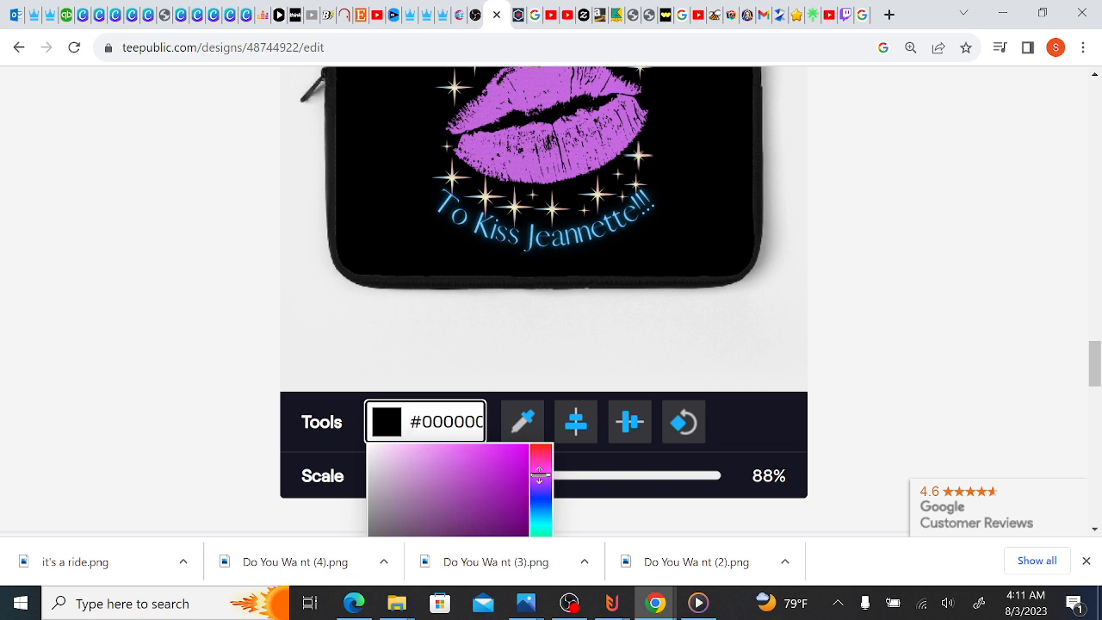
{"action": "left_click", "coordinate": [489, 526]}
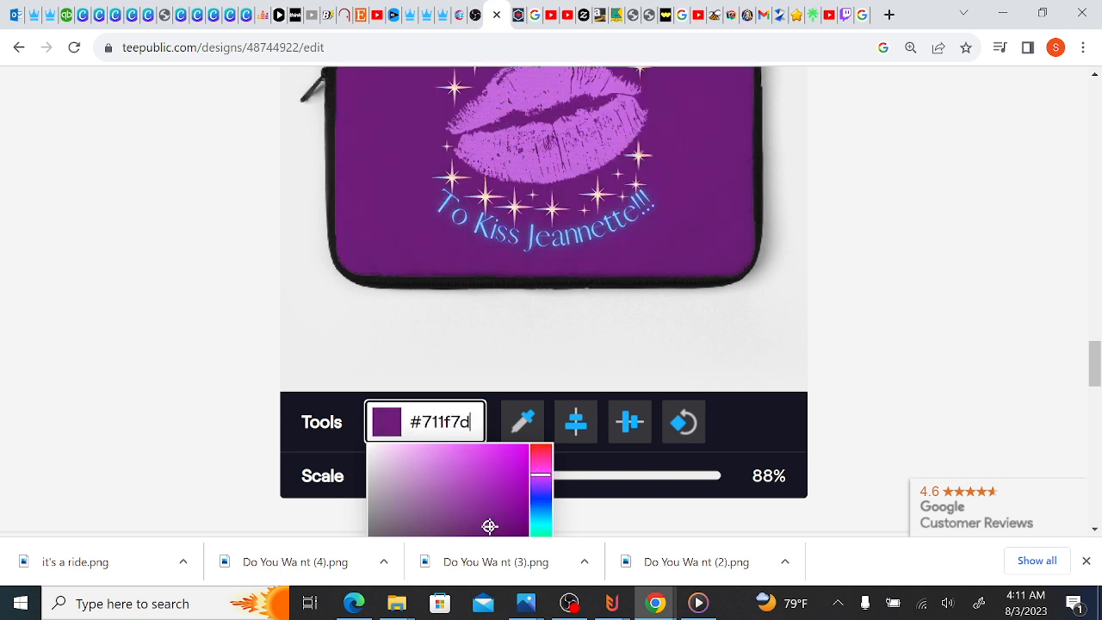
{"action": "left_click", "coordinate": [515, 527]}
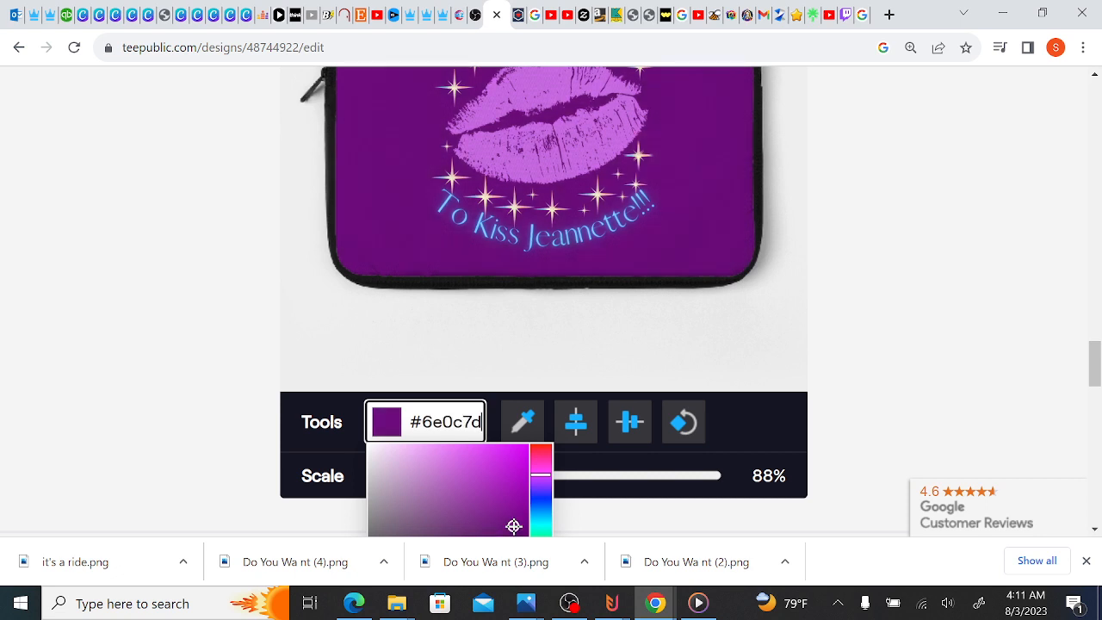
{"action": "left_click", "coordinate": [448, 525]}
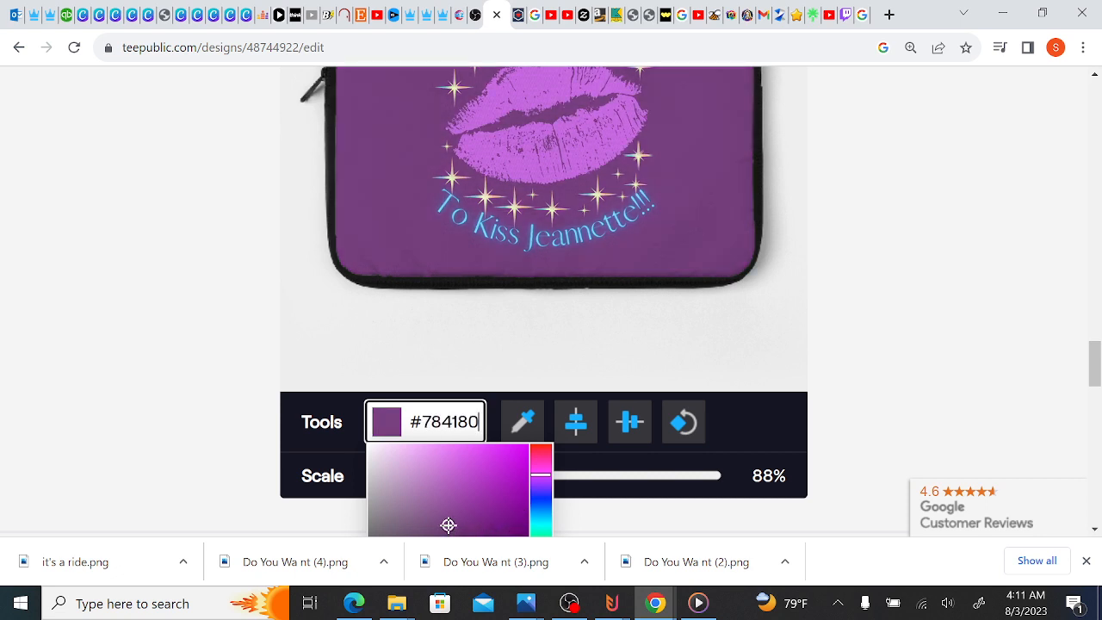
{"action": "left_click", "coordinate": [471, 525]}
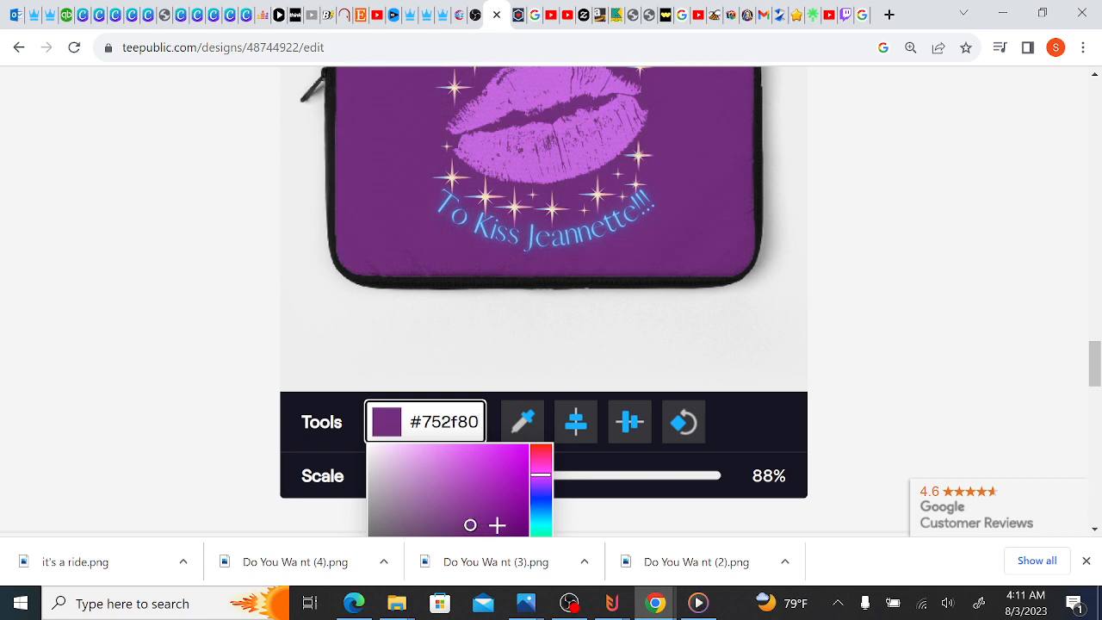
- Deepen the laptop sleeve background to the more saturated purple #700c80
{"action": "left_click", "coordinate": [497, 526]}
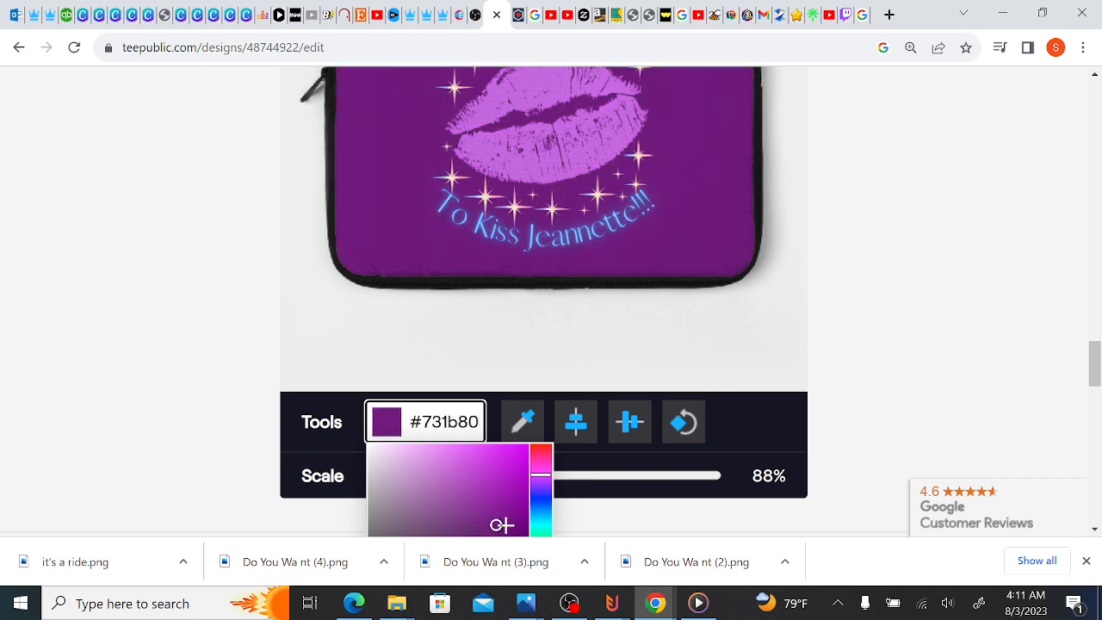
{"action": "left_click", "coordinate": [515, 525]}
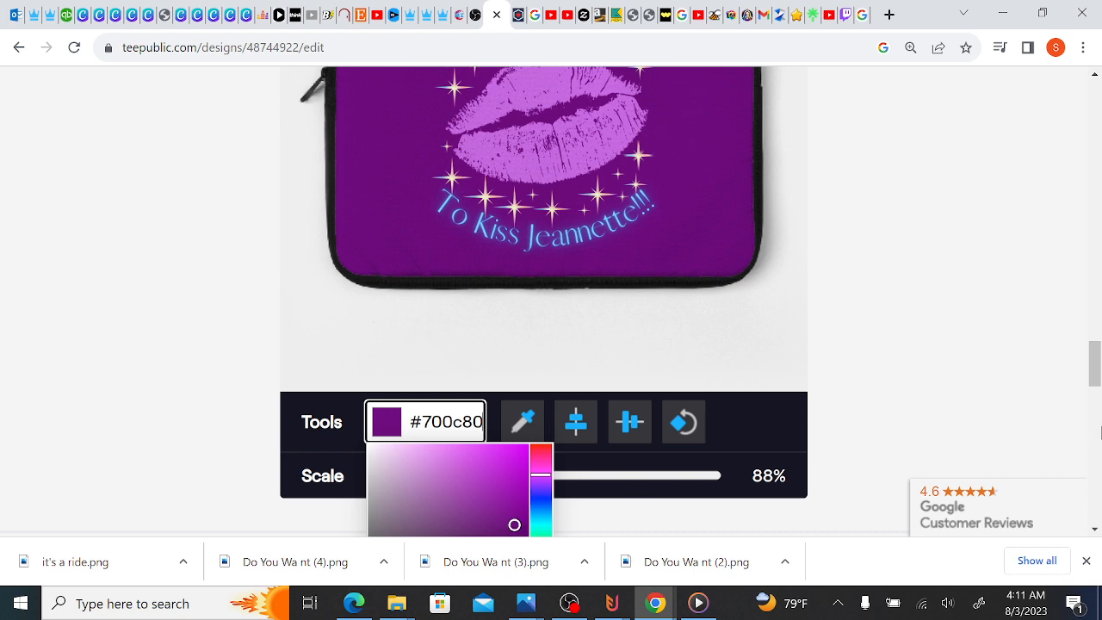
{"action": "mouse_move", "coordinate": [1096, 378]}
{"action": "left_mouse_down"}
{"action": "mouse_move", "coordinate": [1096, 352]}
{"action": "mouse_move", "coordinate": [1097, 383]}
{"action": "left_mouse_up"}
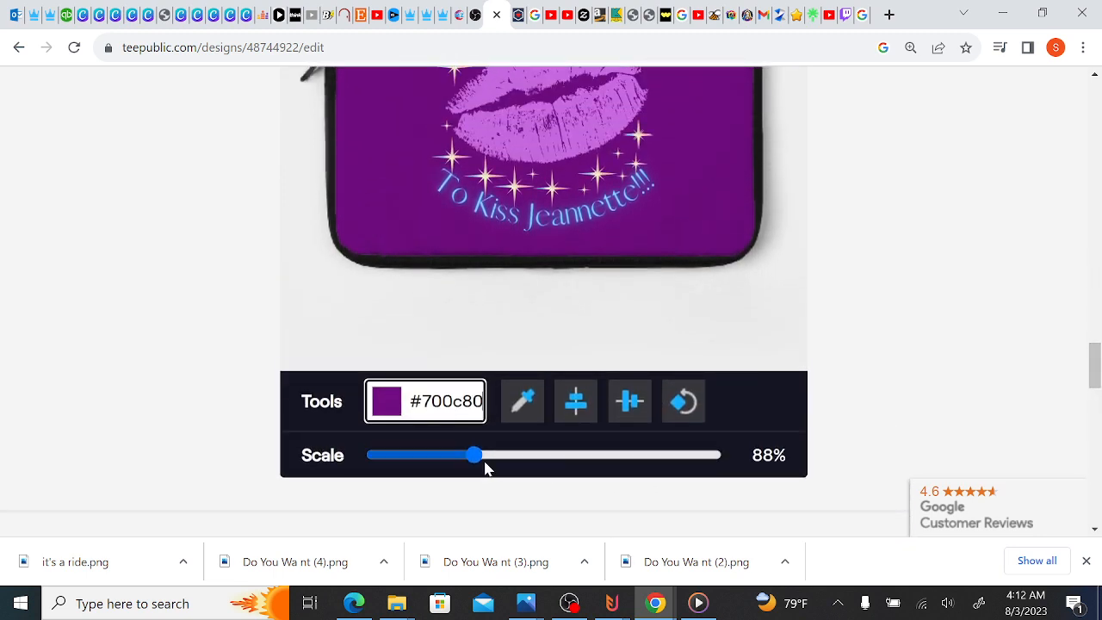
- Scale the laptop sleeve artwork to 106% and centre it vertically and horizontally
{"action": "left_click_drag", "start_coordinate": [480, 462], "coordinate": [496, 460]}
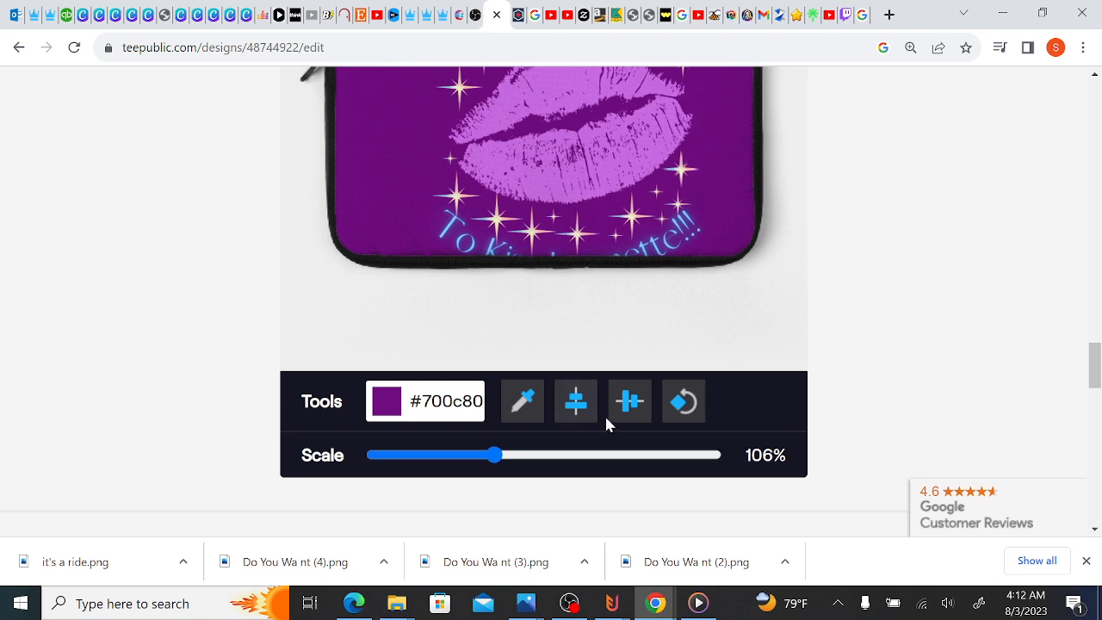
{"action": "left_click", "coordinate": [630, 414]}
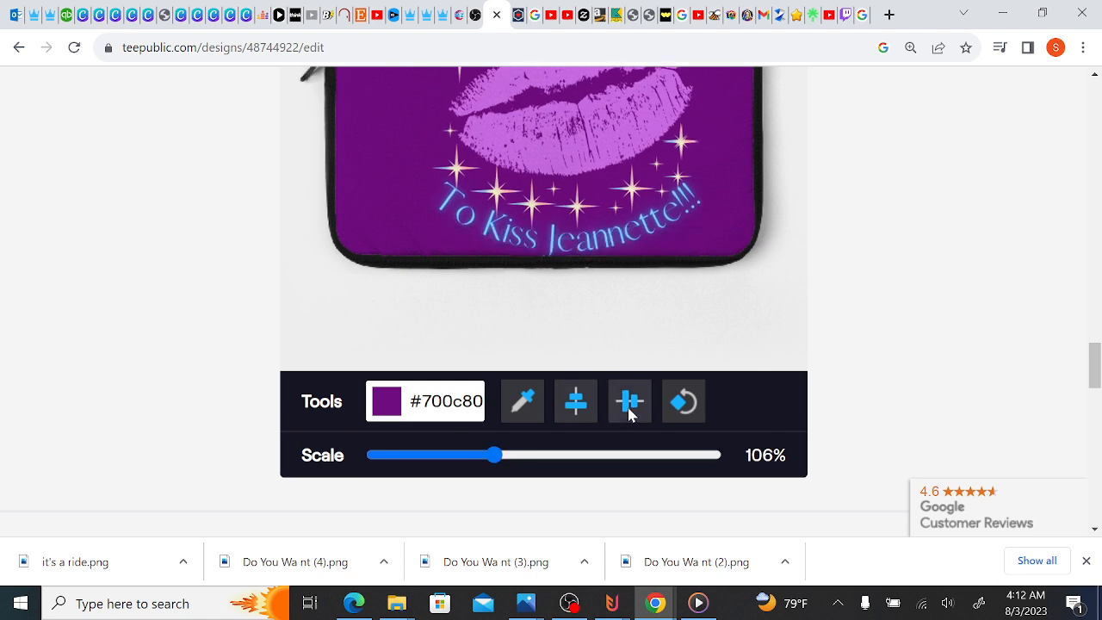
{"action": "left_click", "coordinate": [577, 403]}
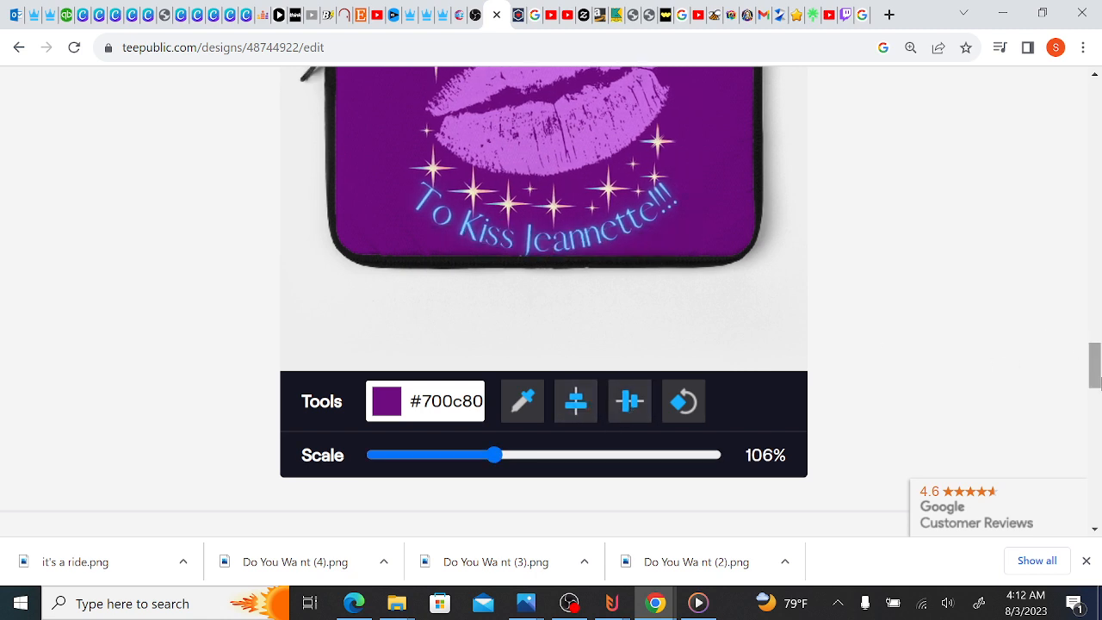
{"action": "right_click", "coordinate": [1098, 349]}
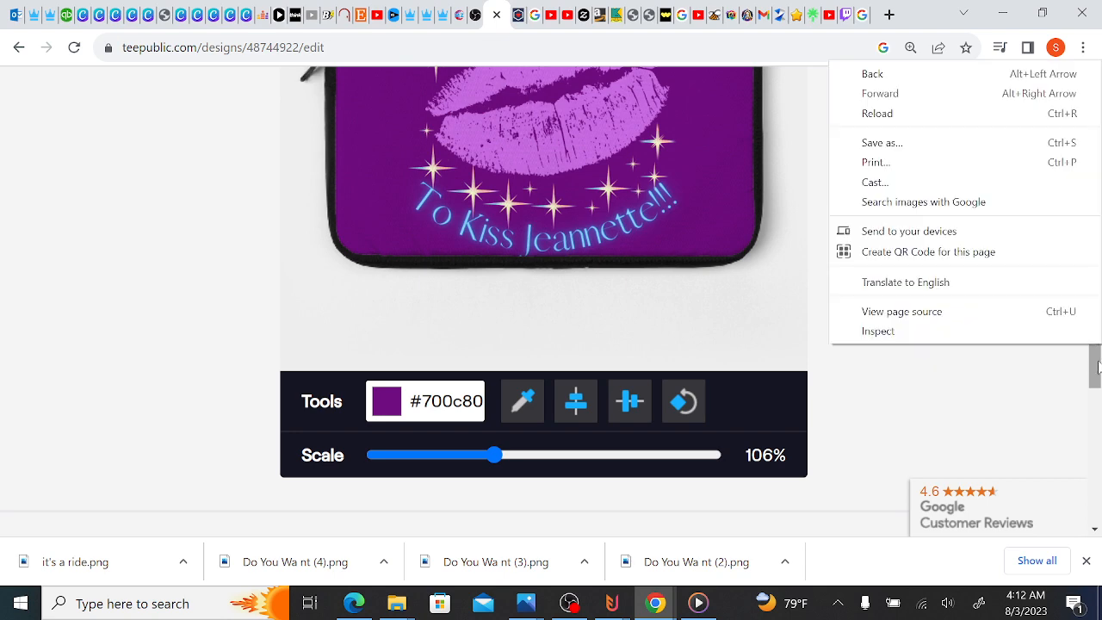
- Switch to configuring the Pillows product, scale its artwork to 94% and centre it vertically
{"action": "left_click_drag", "start_coordinate": [1097, 361], "coordinate": [1099, 408]}
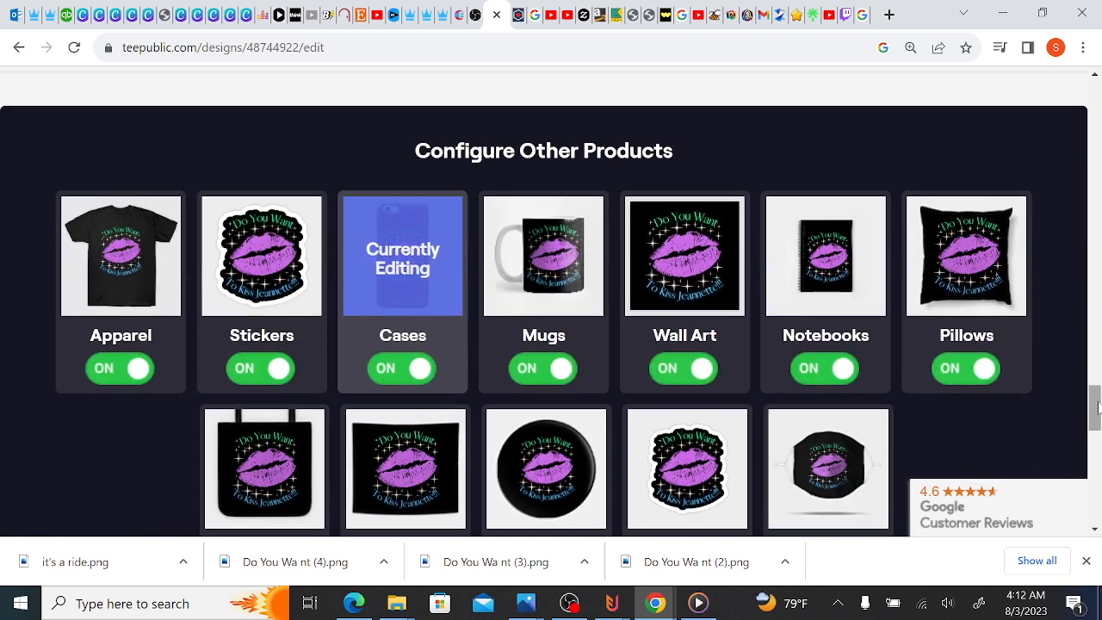
{"action": "left_click", "coordinate": [965, 277]}
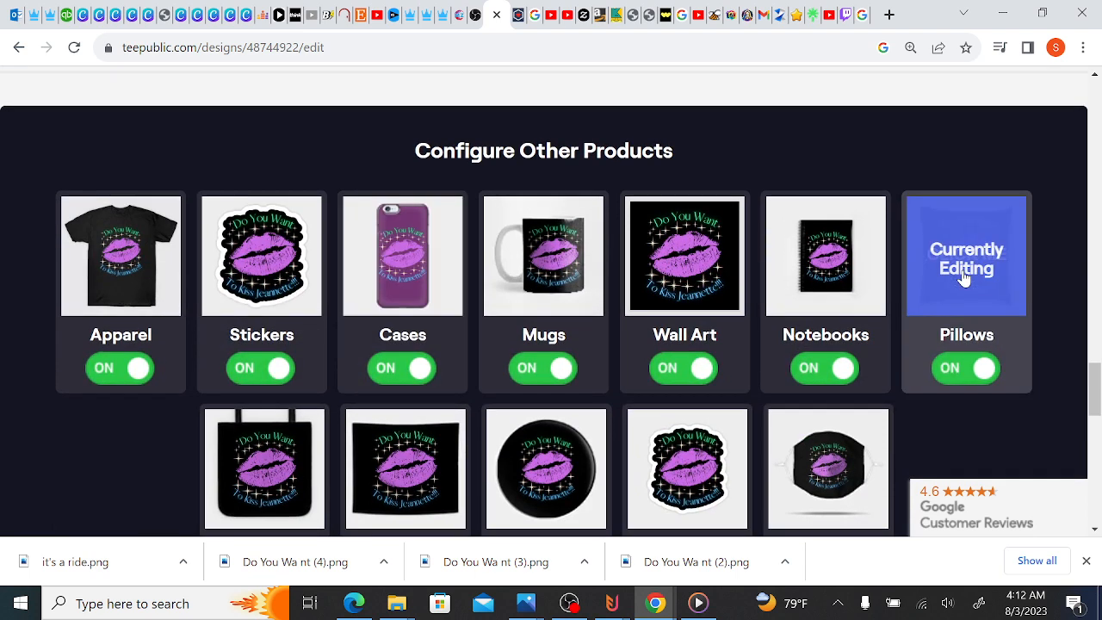
{"action": "left_click_drag", "start_coordinate": [1094, 394], "coordinate": [1097, 342]}
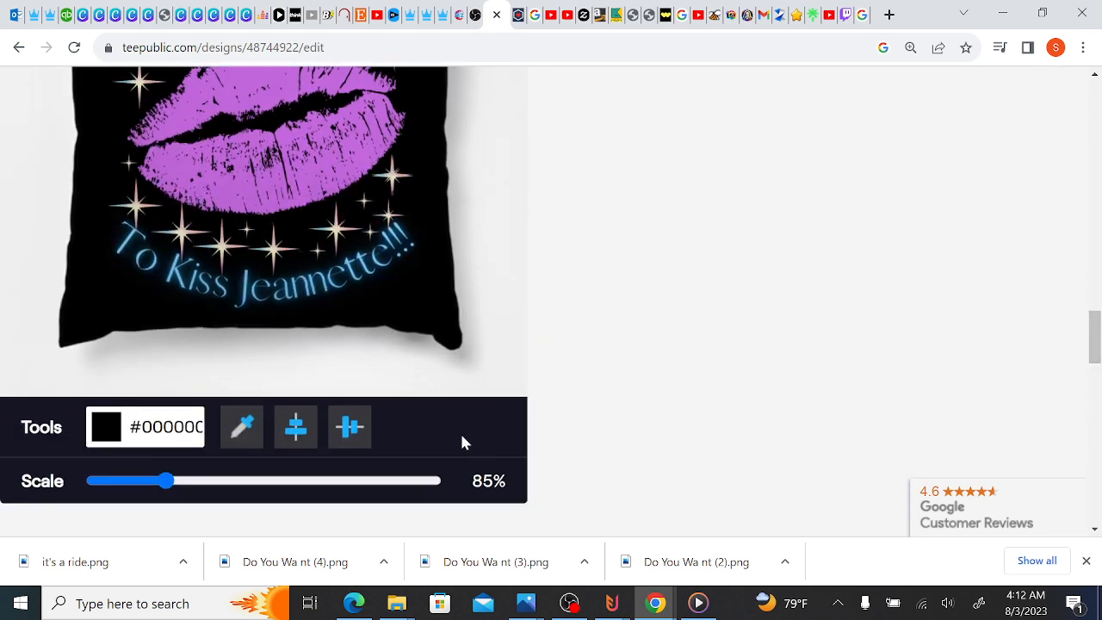
{"action": "left_click_drag", "start_coordinate": [167, 488], "coordinate": [176, 487]}
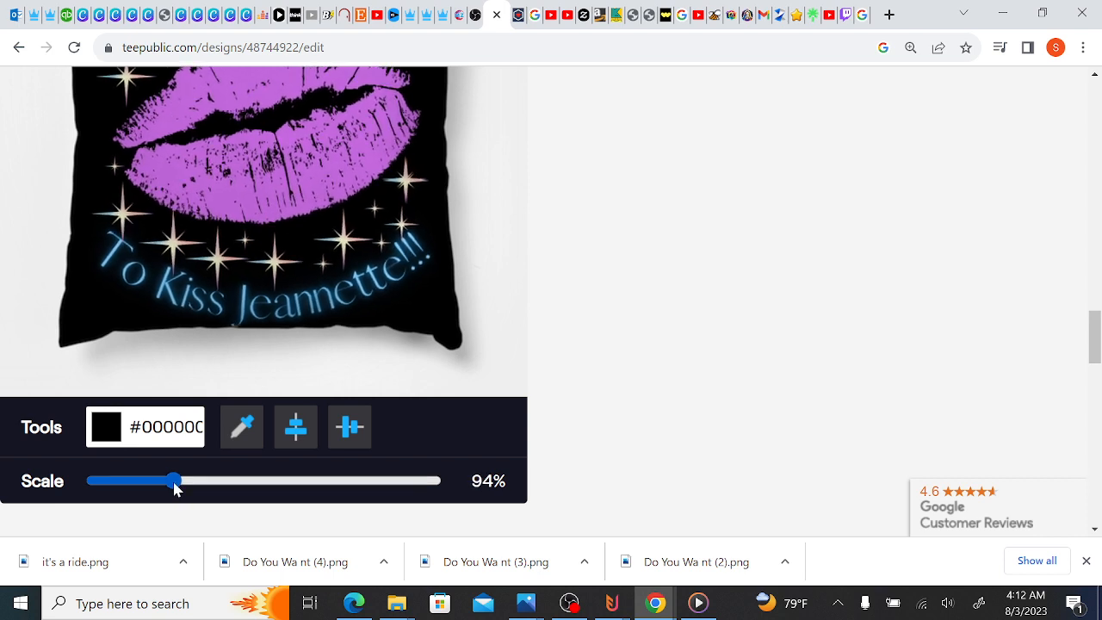
{"action": "left_click", "coordinate": [354, 435]}
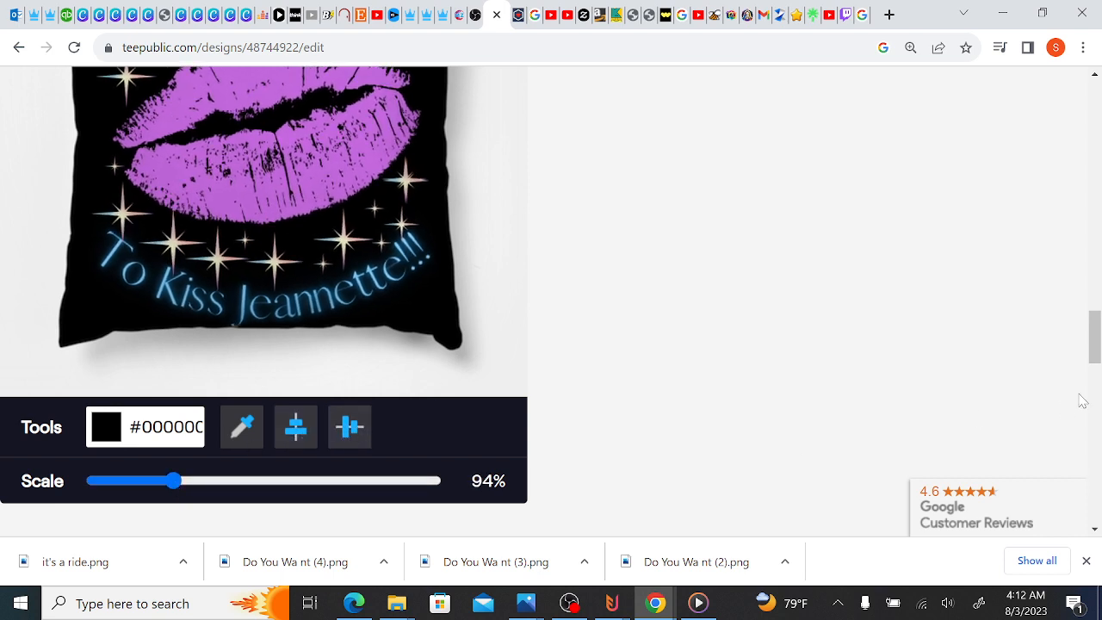
- Change the pillow background to a violet hue and set the shade to deep purple #500785
{"action": "mouse_move", "coordinate": [1096, 357]}
{"action": "left_mouse_down"}
{"action": "mouse_move", "coordinate": [1097, 302]}
{"action": "mouse_move", "coordinate": [1097, 348]}
{"action": "left_mouse_up"}
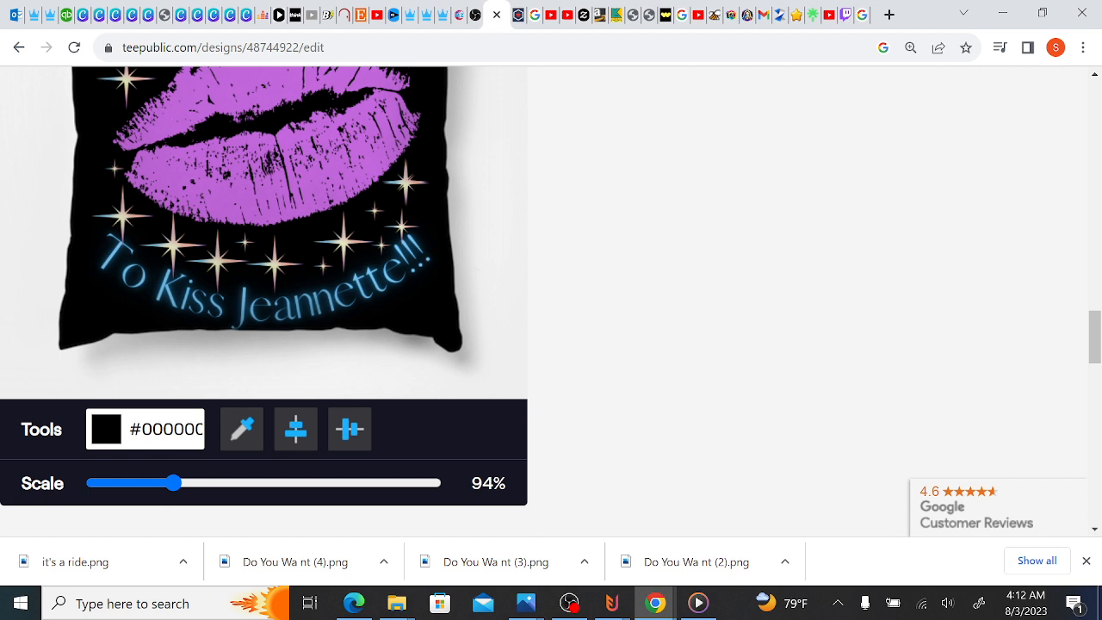
{"action": "left_click", "coordinate": [109, 428]}
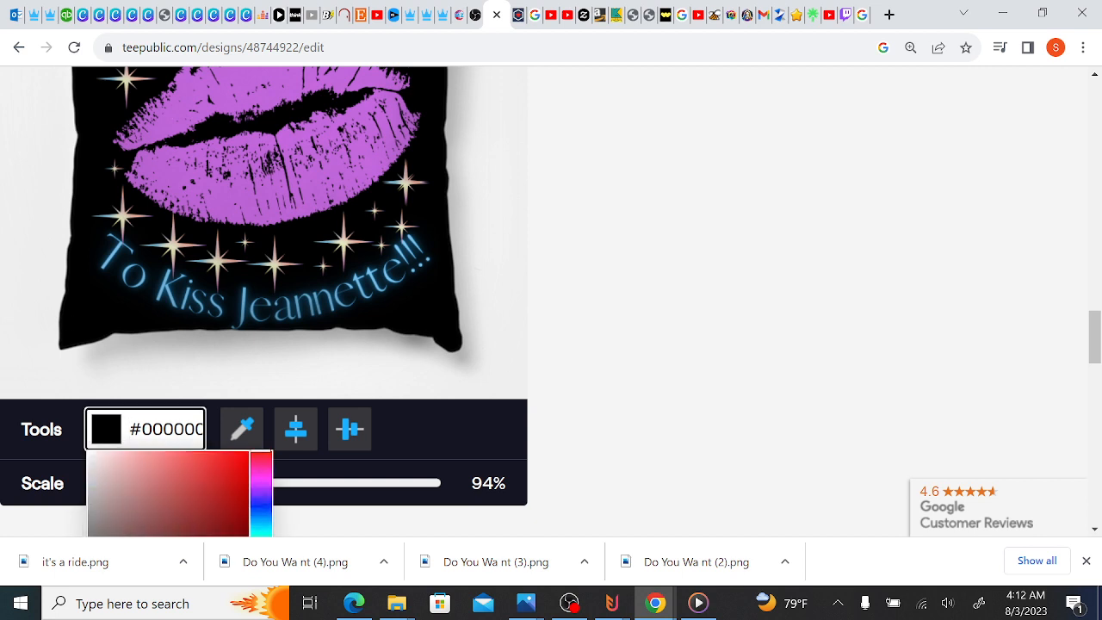
{"action": "left_click", "coordinate": [270, 490]}
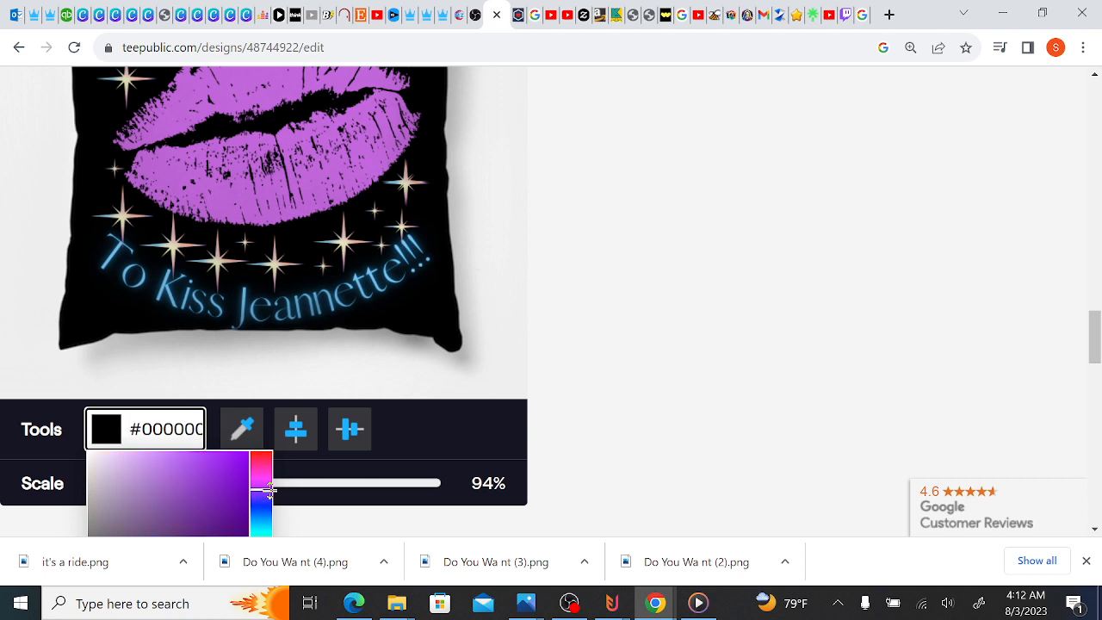
{"action": "left_click", "coordinate": [229, 528]}
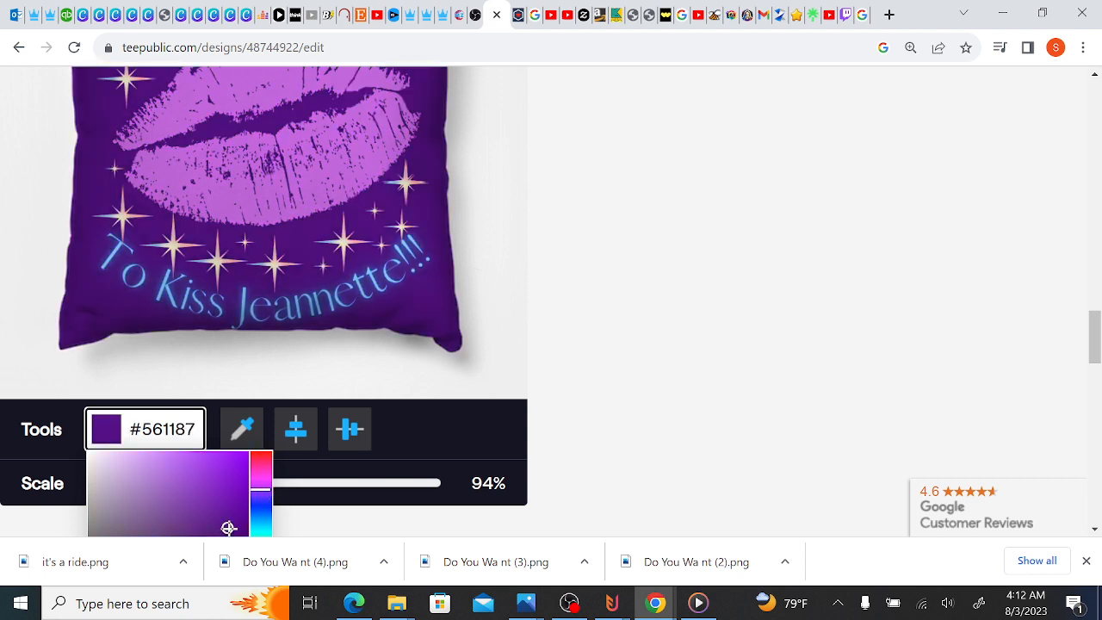
{"action": "left_click", "coordinate": [243, 529]}
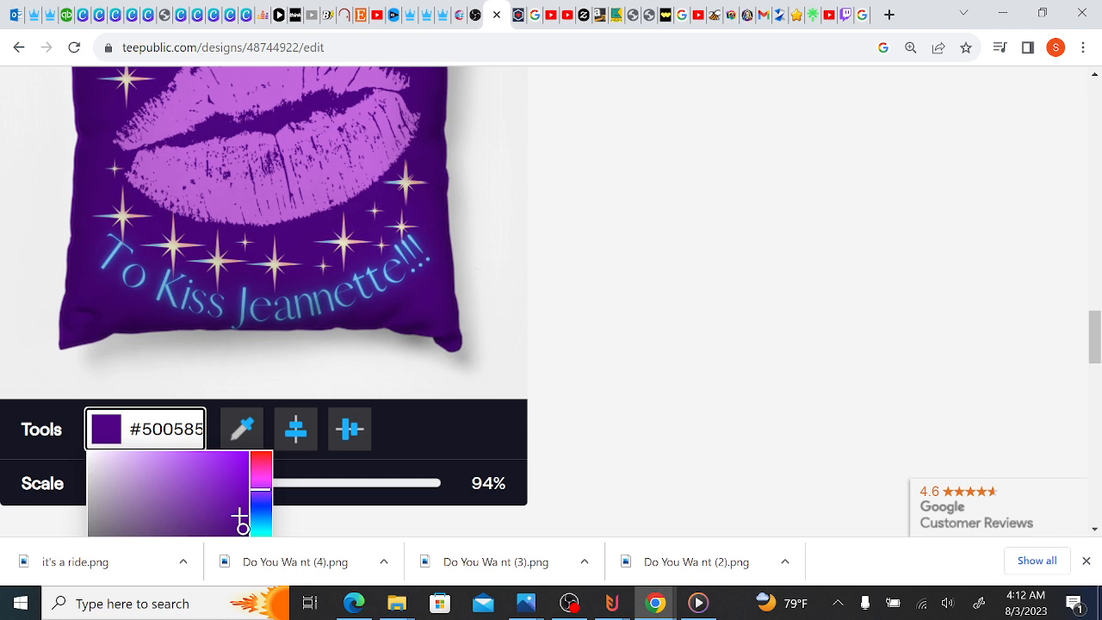
{"action": "left_click", "coordinate": [239, 516]}
{"action": "left_click", "coordinate": [242, 528]}
{"action": "left_click", "coordinate": [1092, 336]}
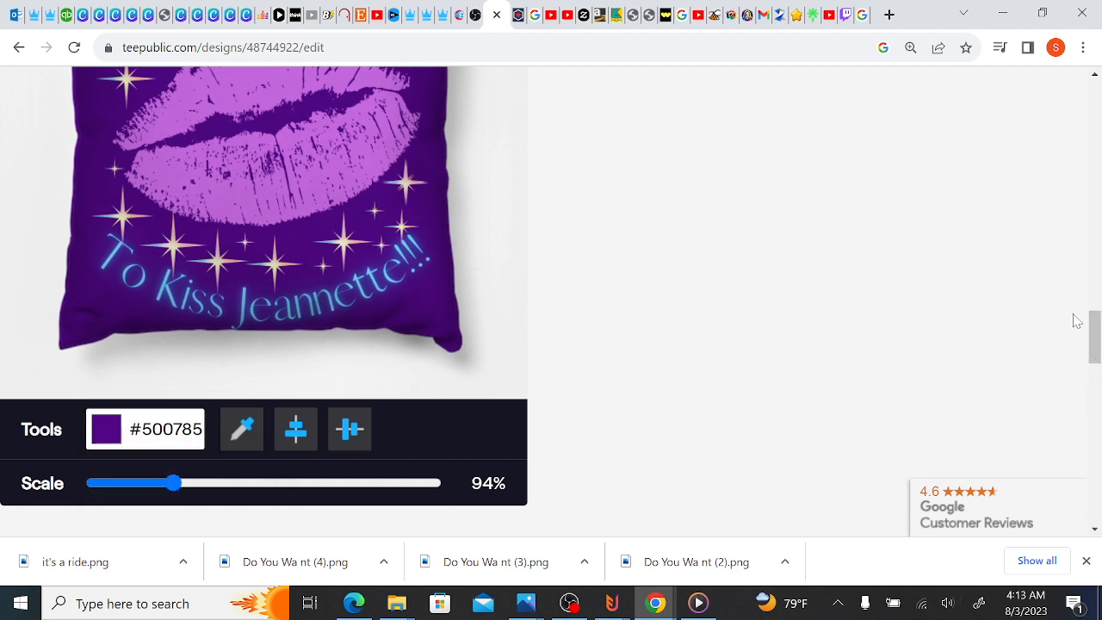
- Switch to configuring the Totes product, scale its artwork to 100% and centre it horizontally and vertically
{"action": "left_click_drag", "start_coordinate": [1096, 334], "coordinate": [1091, 416]}
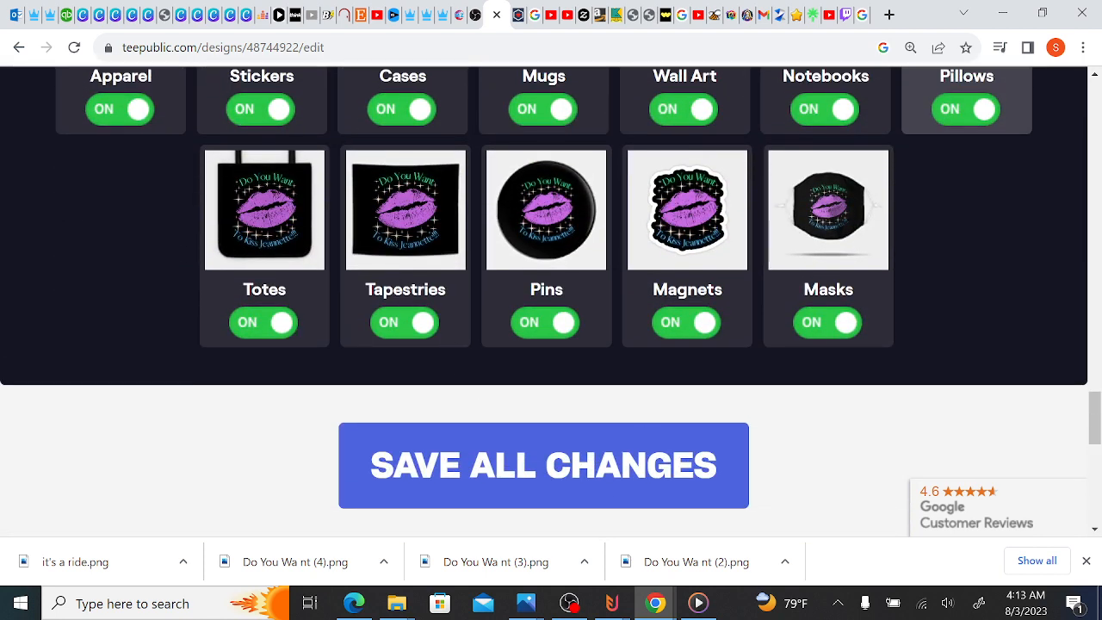
{"action": "left_click", "coordinate": [268, 230]}
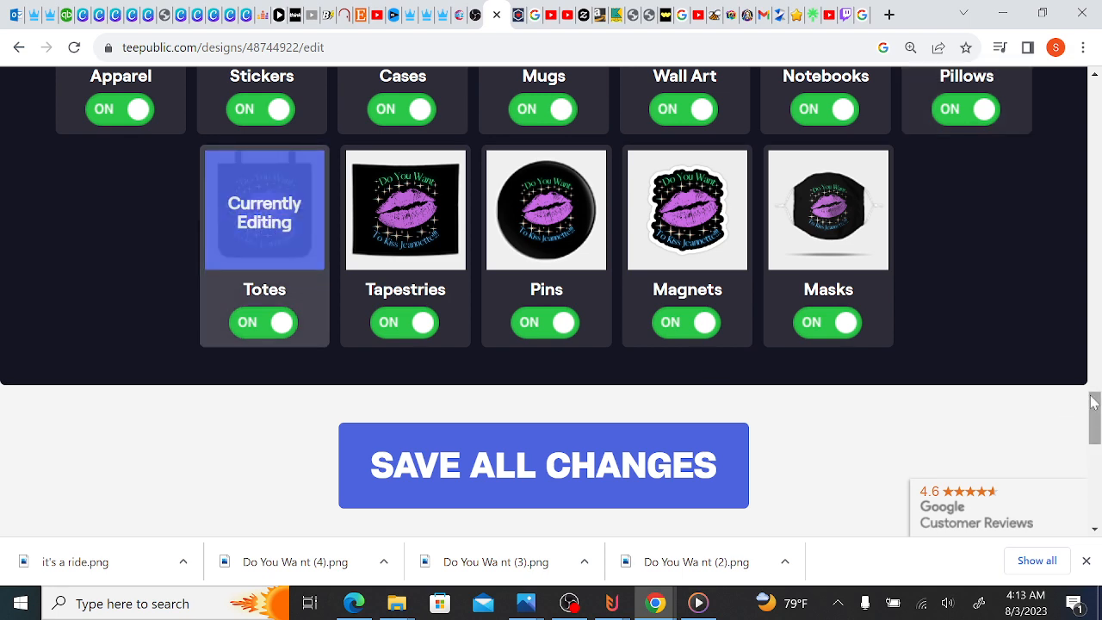
{"action": "left_click_drag", "start_coordinate": [1094, 406], "coordinate": [1097, 331]}
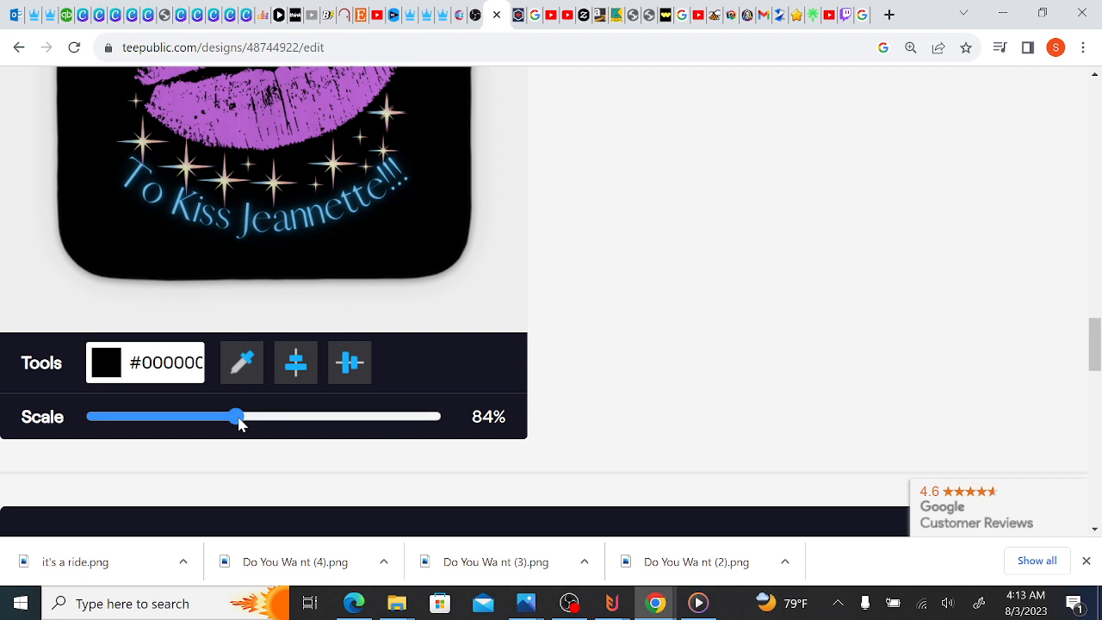
{"action": "left_click_drag", "start_coordinate": [240, 422], "coordinate": [272, 420]}
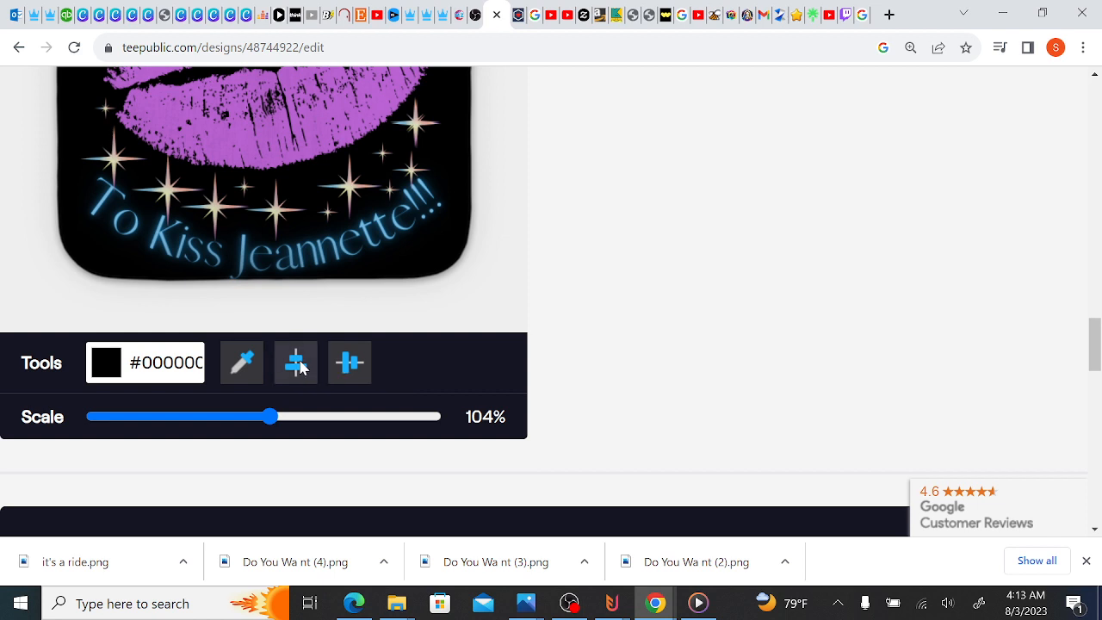
{"action": "left_click", "coordinate": [357, 365]}
{"action": "left_click", "coordinate": [356, 365]}
{"action": "left_click", "coordinate": [356, 365]}
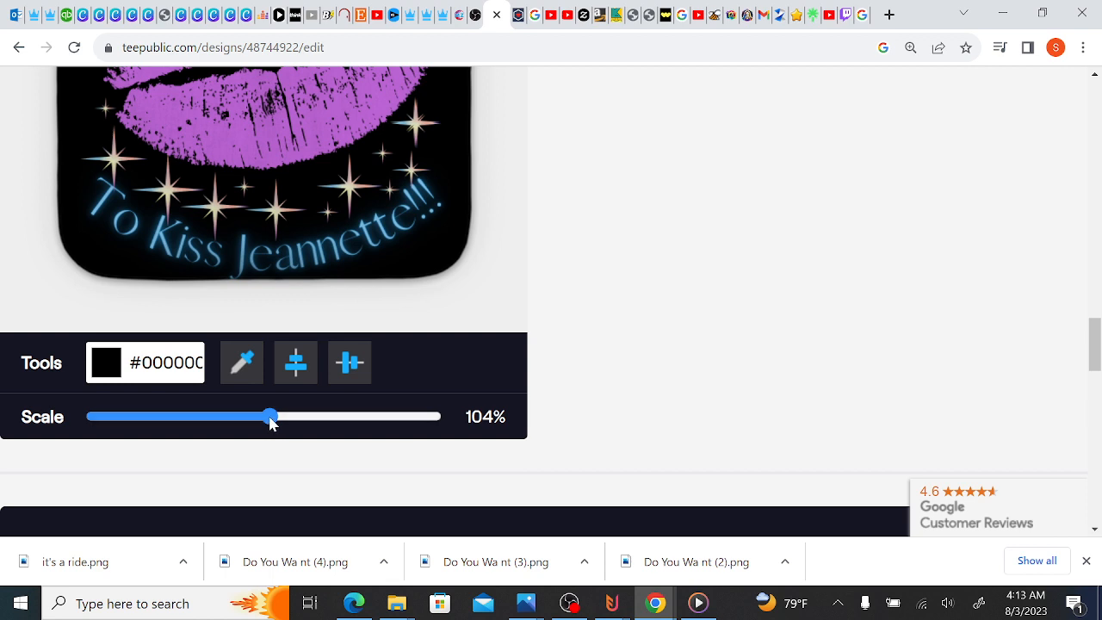
{"action": "left_click_drag", "start_coordinate": [270, 421], "coordinate": [265, 422]}
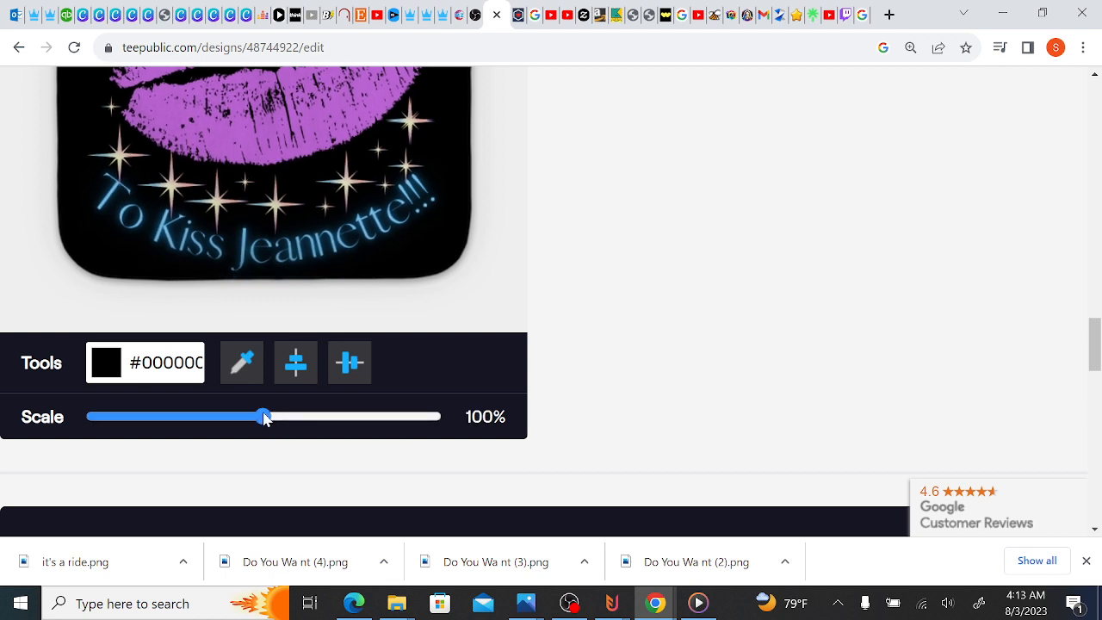
{"action": "left_click", "coordinate": [303, 368]}
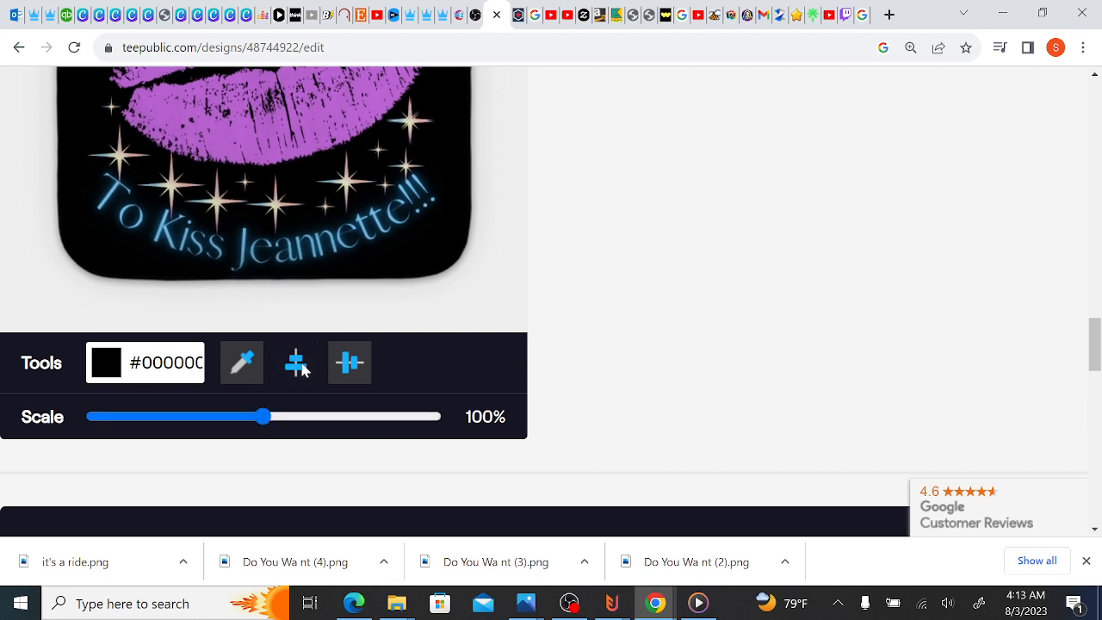
{"action": "left_click", "coordinate": [353, 369]}
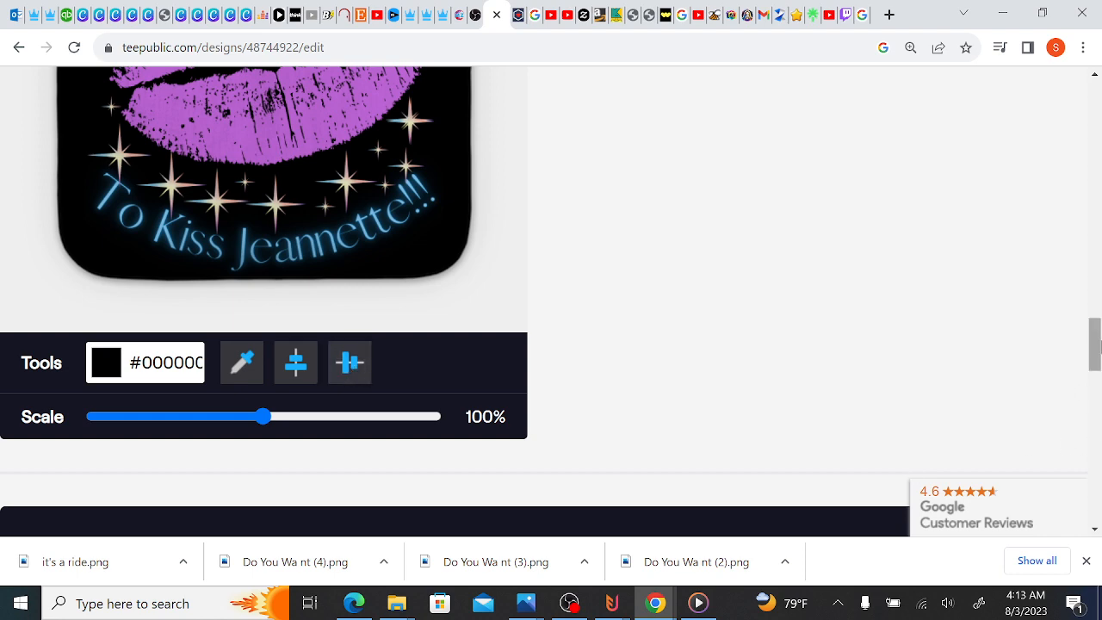
- Change the tote background to a green hue, try darker shades and set it to #17590d
{"action": "mouse_move", "coordinate": [1098, 345]}
{"action": "left_mouse_down"}
{"action": "mouse_move", "coordinate": [1098, 307]}
{"action": "mouse_move", "coordinate": [1098, 336]}
{"action": "left_mouse_up"}
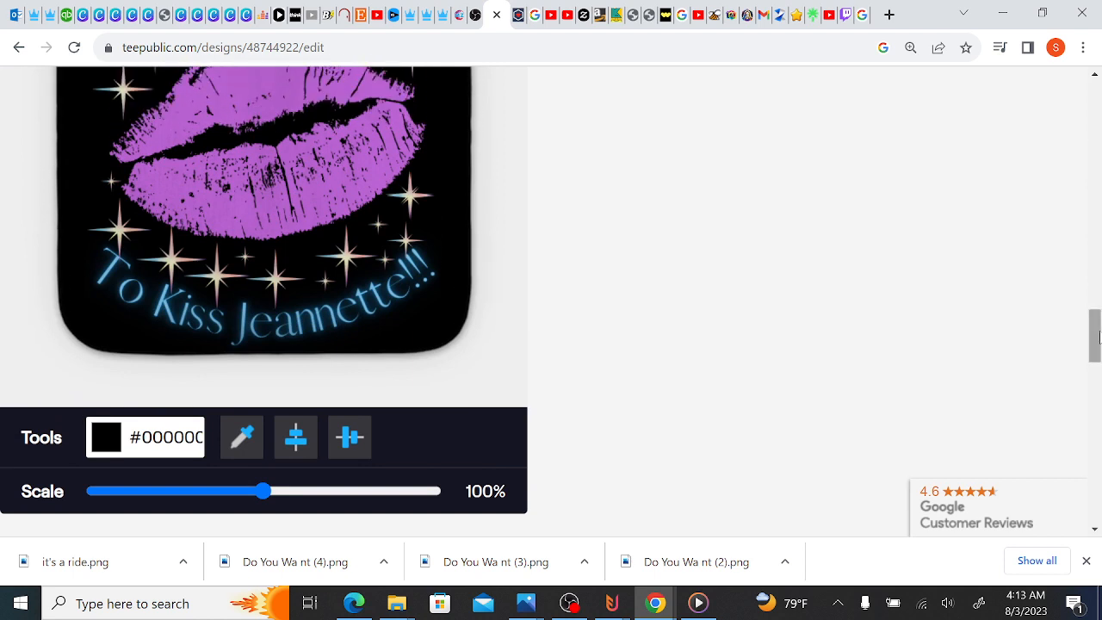
{"action": "left_click", "coordinate": [164, 438]}
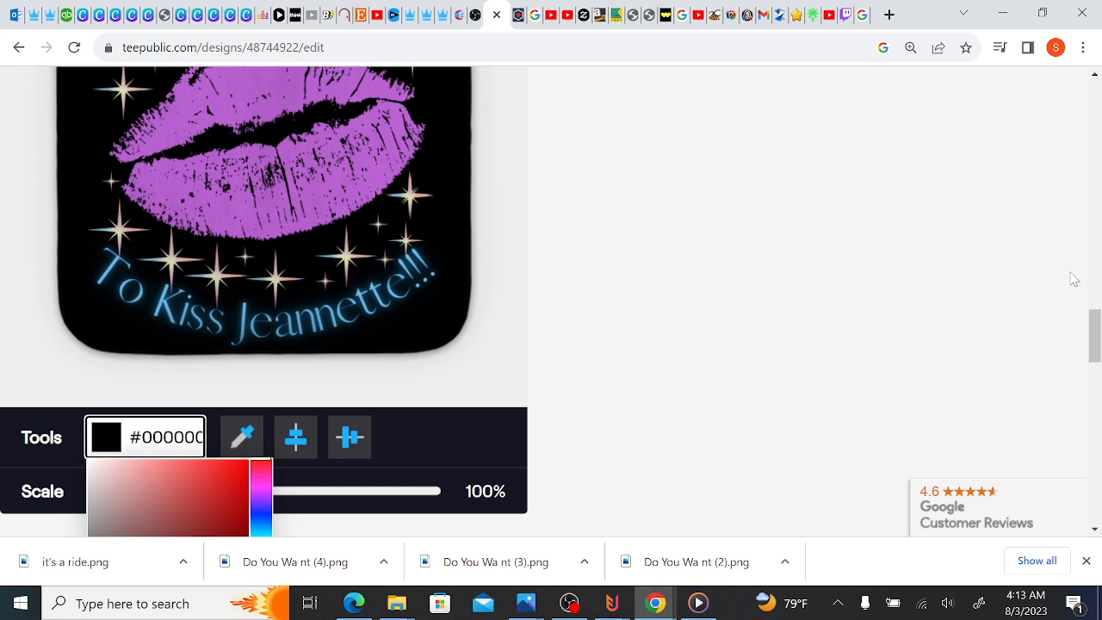
{"action": "left_click_drag", "start_coordinate": [1094, 335], "coordinate": [1097, 357]}
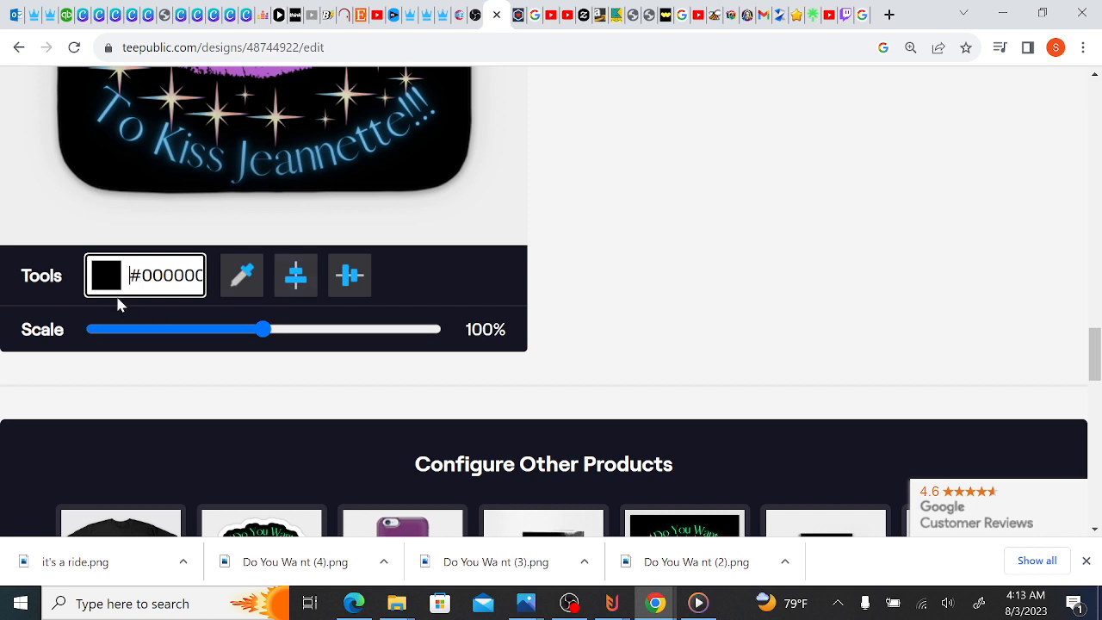
{"action": "left_click", "coordinate": [131, 275]}
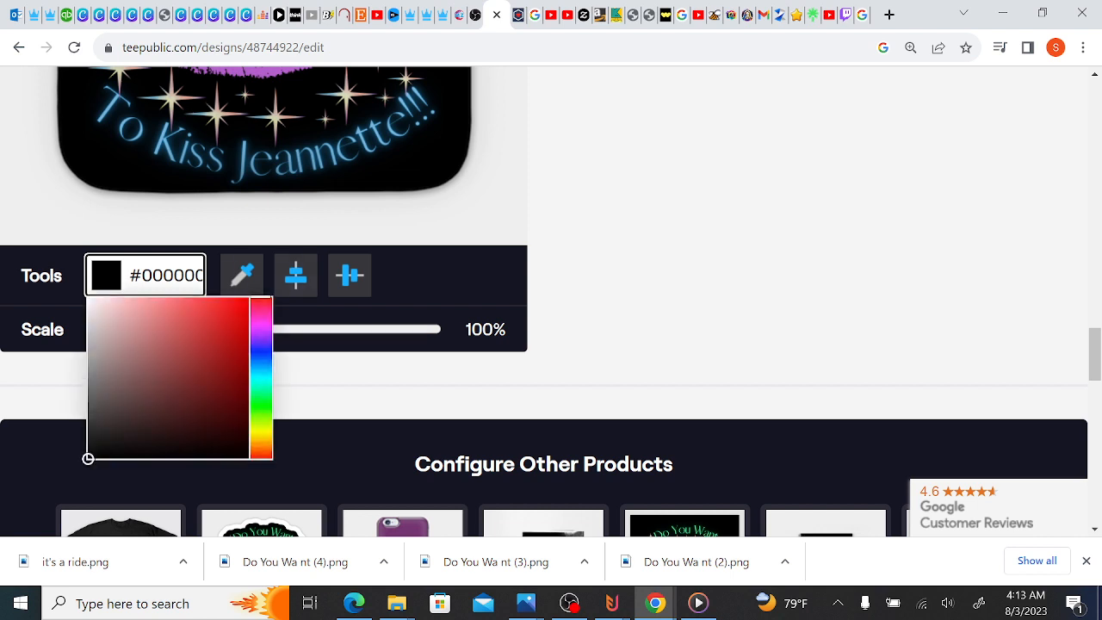
{"action": "left_click", "coordinate": [270, 410]}
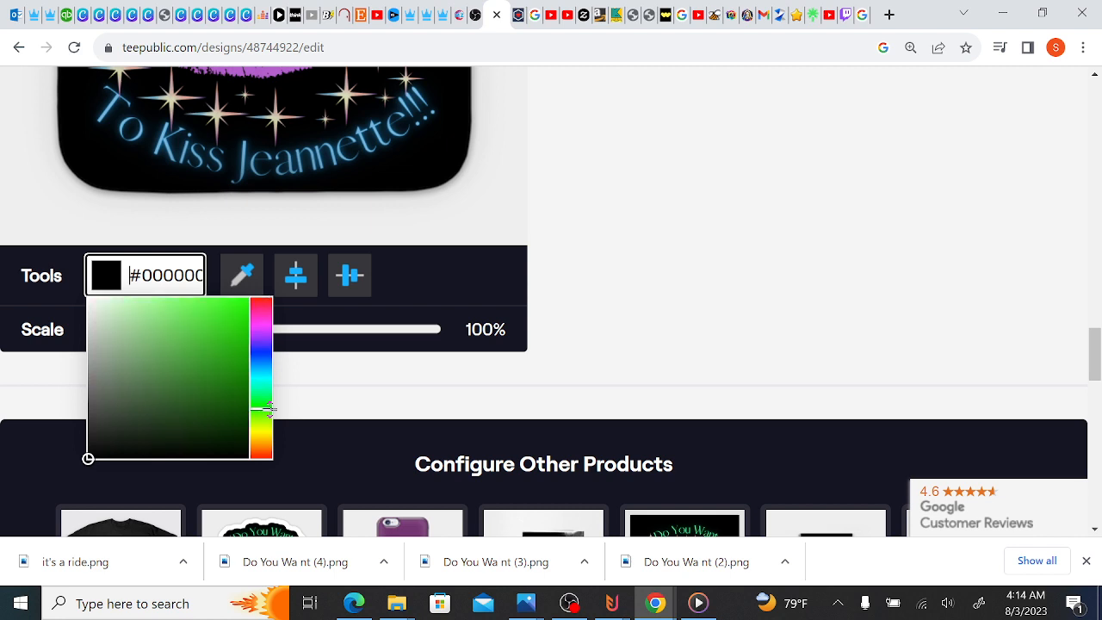
{"action": "left_click", "coordinate": [230, 438]}
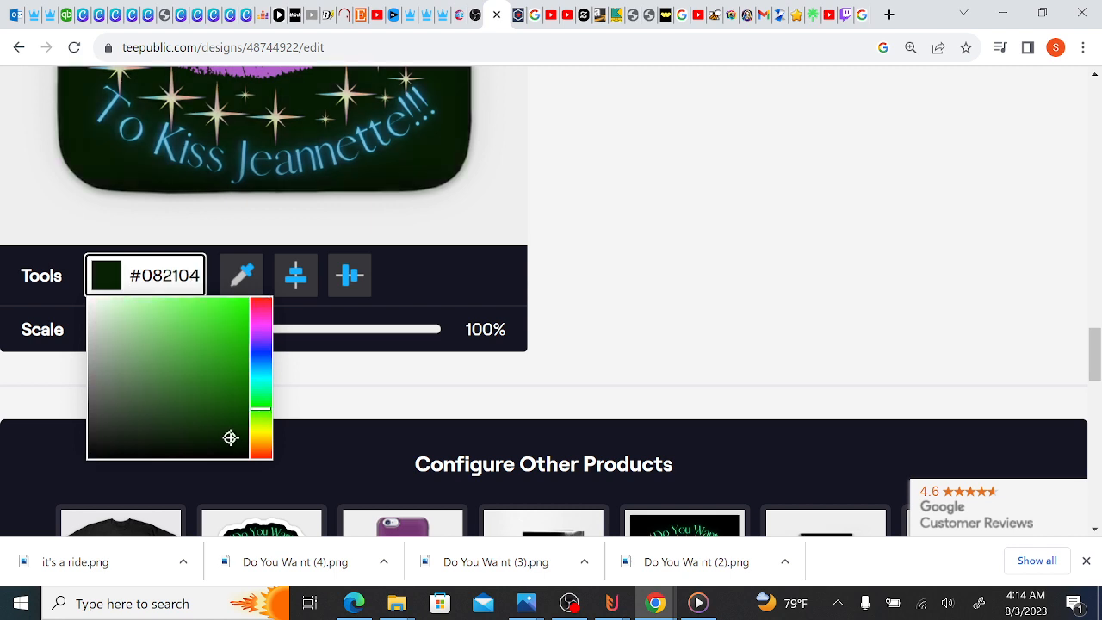
{"action": "left_click", "coordinate": [219, 421]}
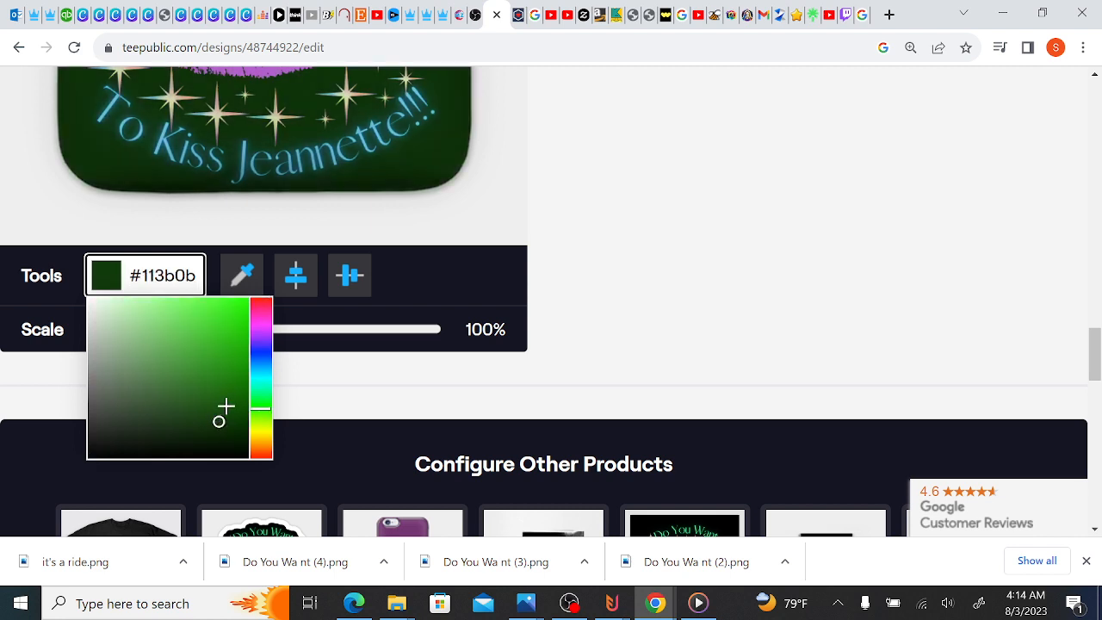
{"action": "left_click", "coordinate": [227, 404]}
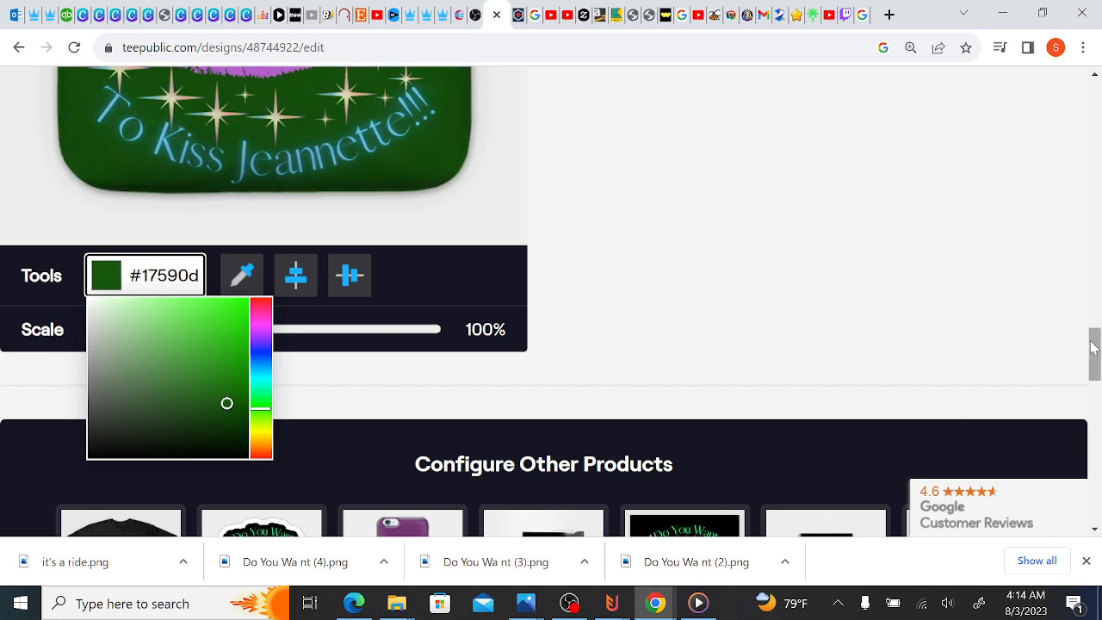
{"action": "left_click_drag", "start_coordinate": [1094, 349], "coordinate": [1085, 406]}
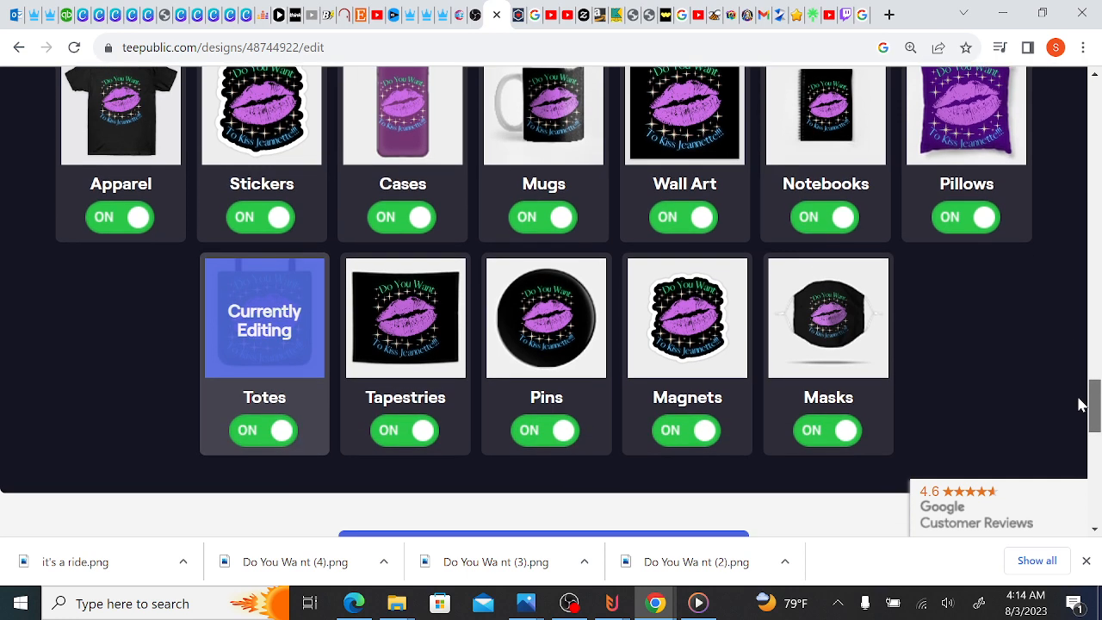
- Switch to configuring the Tapestries product, scale the medium and large tapestry artwork to 101% and centre it horizontally and vertically
{"action": "left_click", "coordinate": [428, 327]}
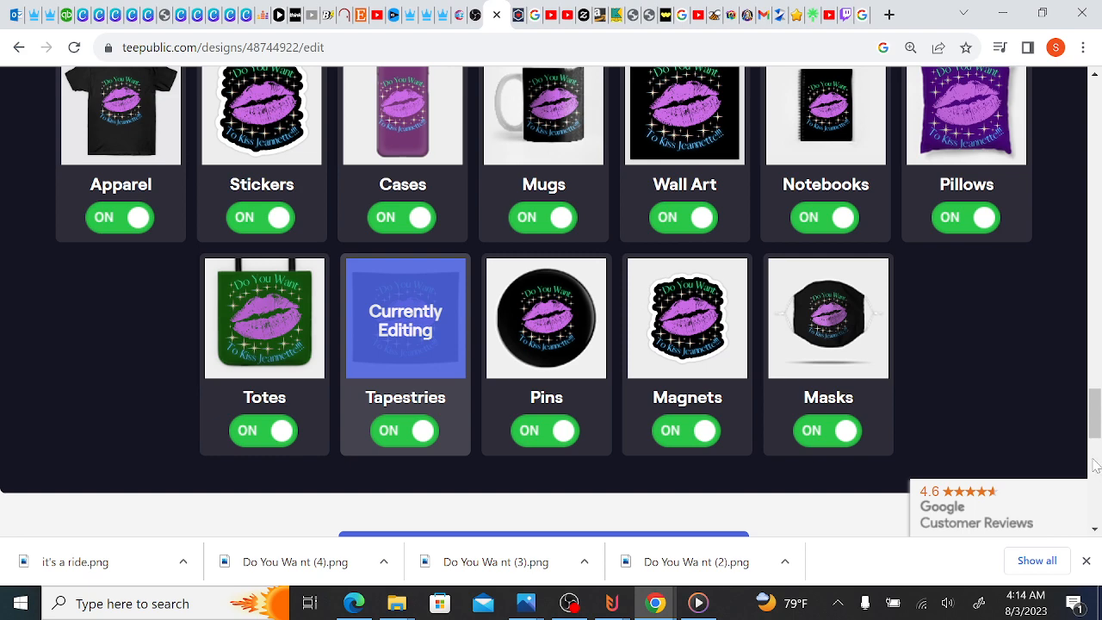
{"action": "left_click_drag", "start_coordinate": [1095, 420], "coordinate": [1095, 332]}
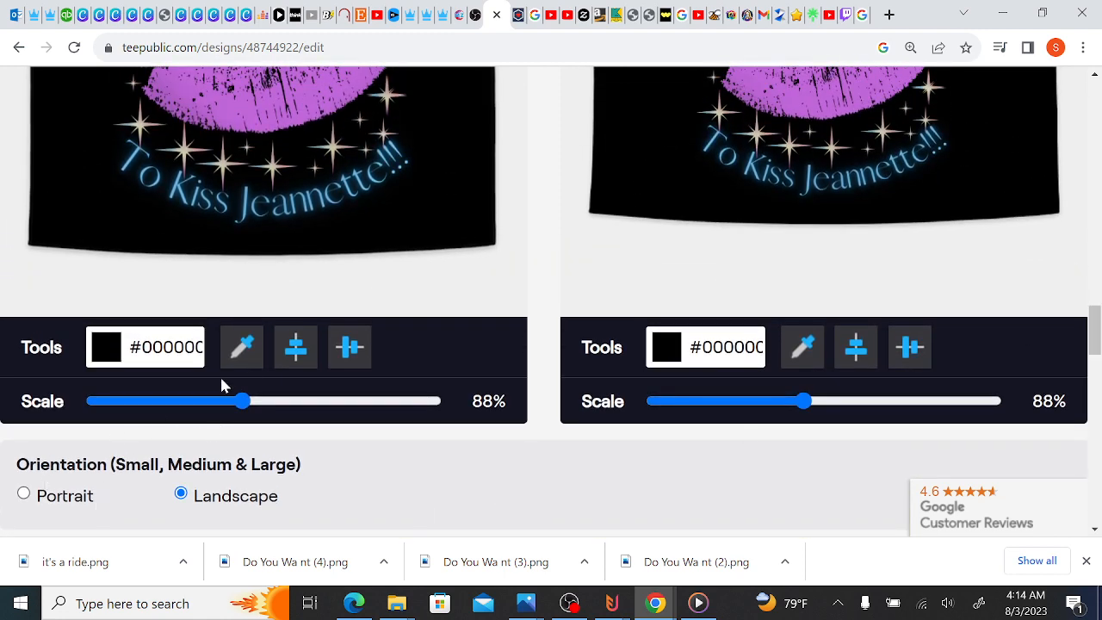
{"action": "mouse_move", "coordinate": [245, 401]}
{"action": "left_mouse_down"}
{"action": "mouse_move", "coordinate": [277, 402]}
{"action": "mouse_move", "coordinate": [265, 401]}
{"action": "left_mouse_up"}
{"action": "left_click", "coordinate": [301, 355]}
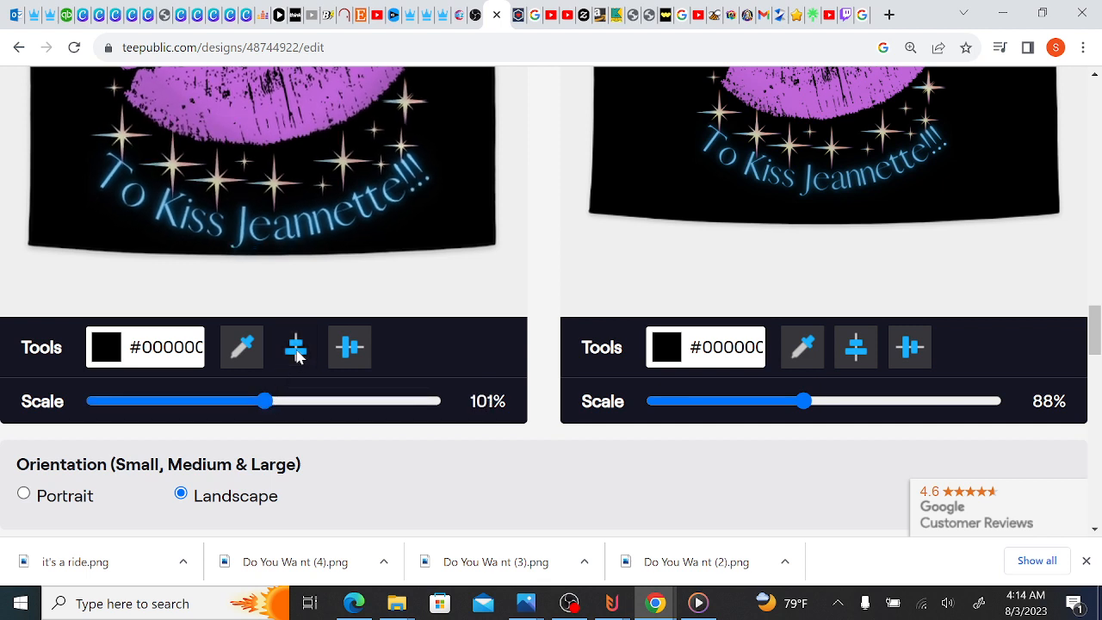
{"action": "left_click", "coordinate": [350, 353]}
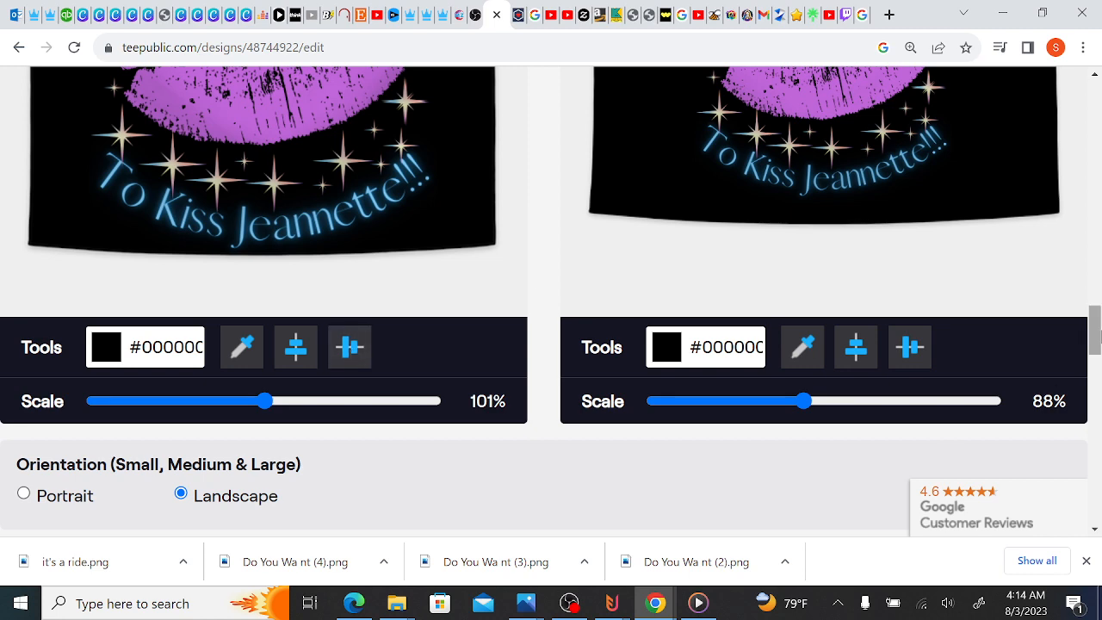
- Reduce the medium and large tapestry artwork's scale to 98% and recentre it horizontally and vertically
{"action": "mouse_move", "coordinate": [1095, 336]}
{"action": "left_mouse_down"}
{"action": "mouse_move", "coordinate": [1095, 301]}
{"action": "mouse_move", "coordinate": [1096, 331]}
{"action": "left_mouse_up"}
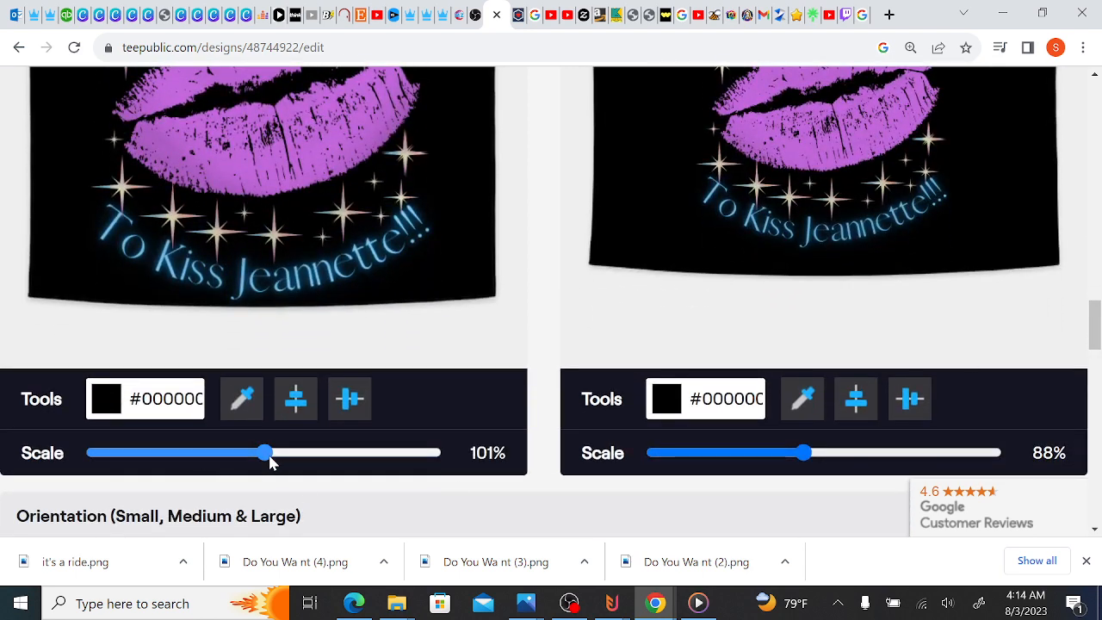
{"action": "left_click_drag", "start_coordinate": [270, 463], "coordinate": [262, 463]}
{"action": "left_click", "coordinate": [293, 401]}
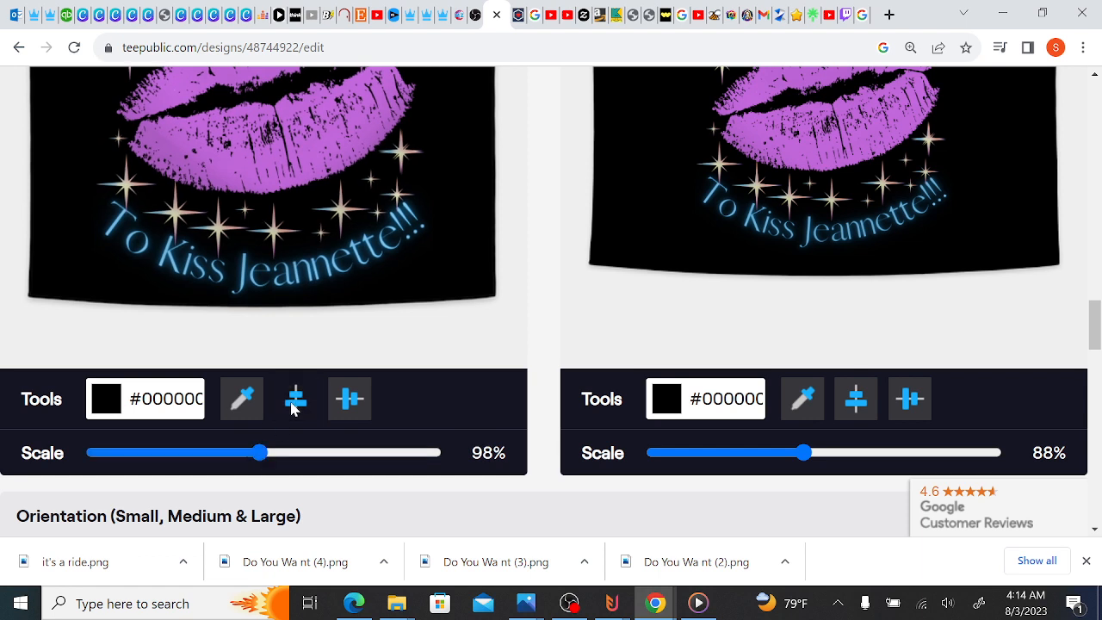
{"action": "left_click", "coordinate": [345, 402]}
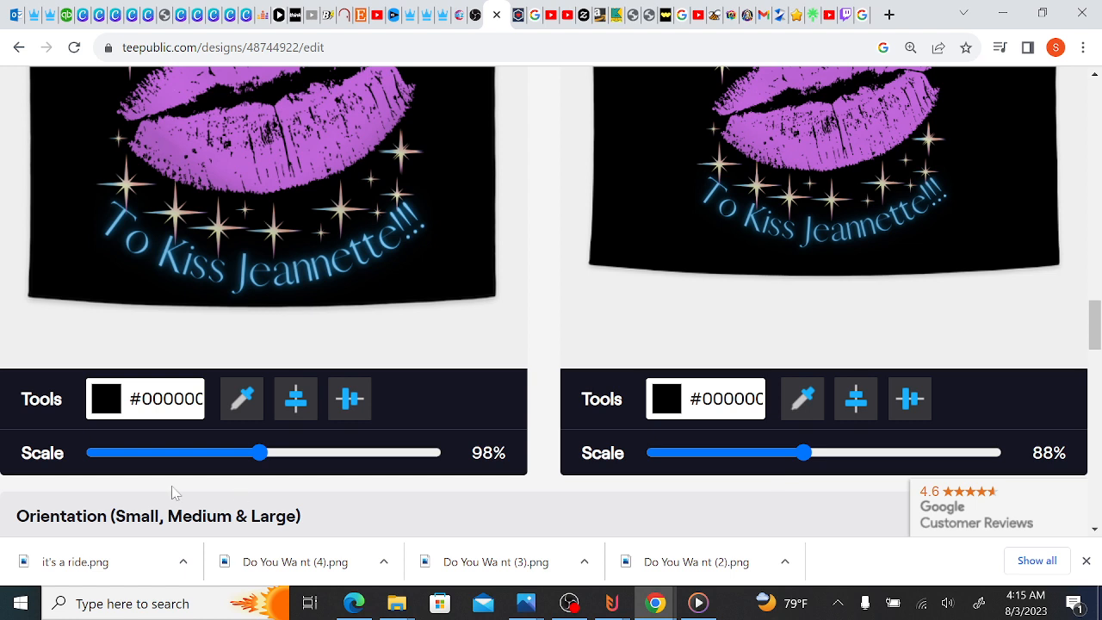
- Change the medium and large tapestry background to a violet hue, try dark shades and set it to #3c0359
{"action": "left_click", "coordinate": [130, 399]}
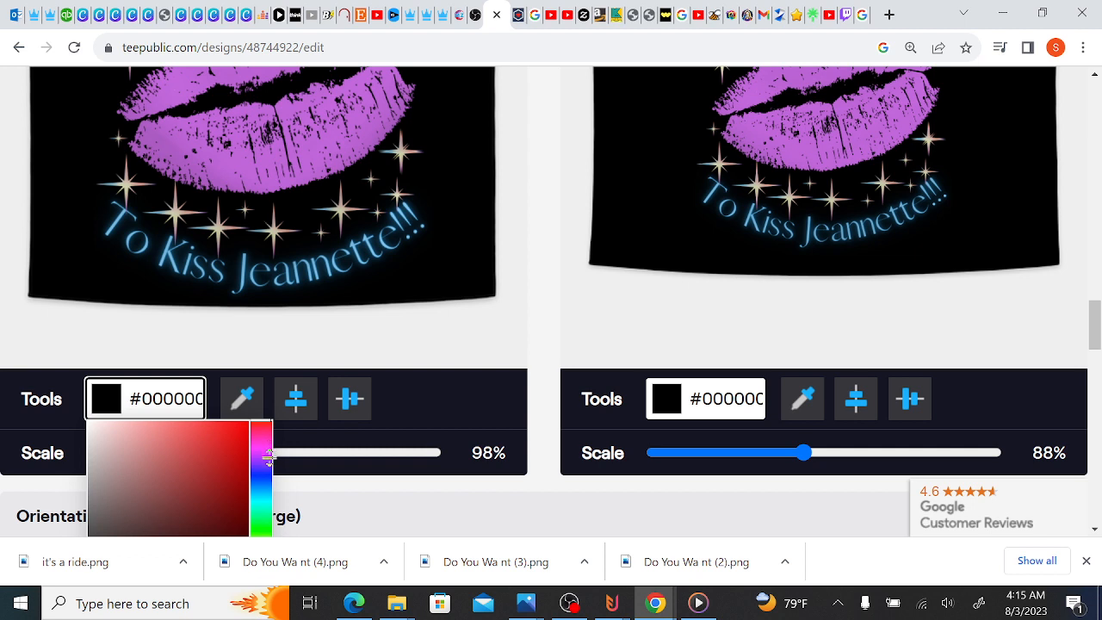
{"action": "left_click", "coordinate": [240, 533]}
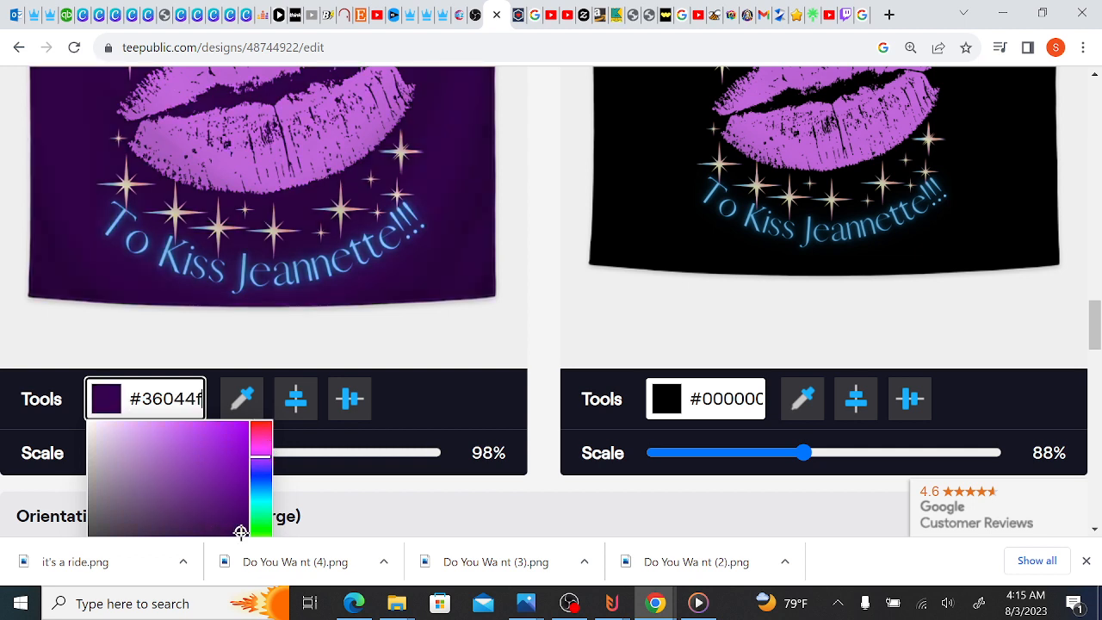
{"action": "left_click", "coordinate": [238, 529]}
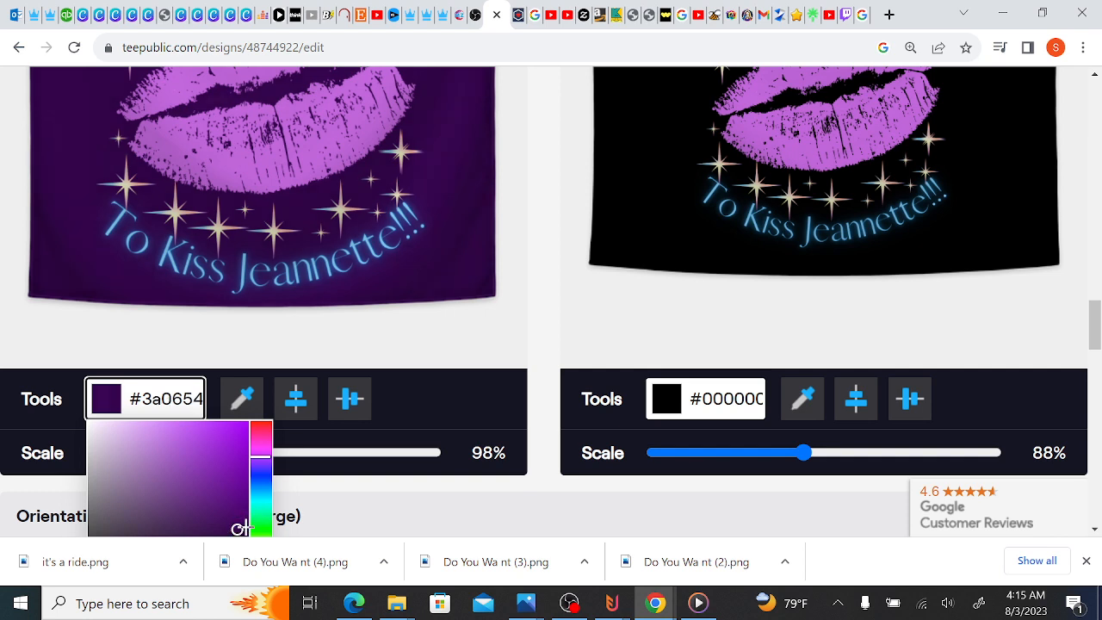
{"action": "left_click", "coordinate": [246, 526]}
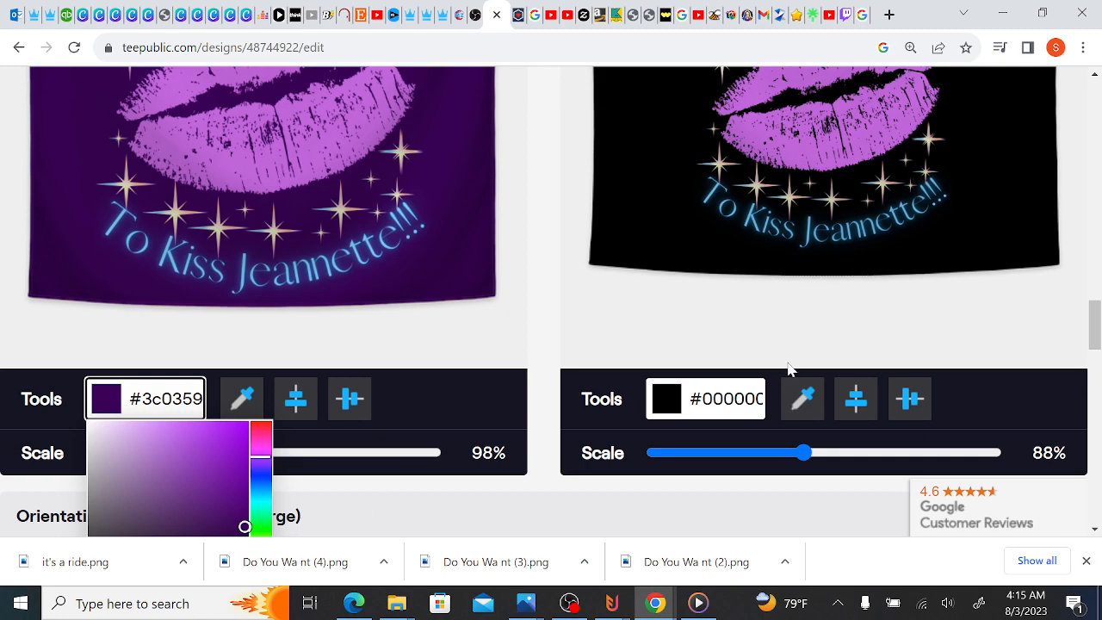
- Change the small tapestry background to a magenta hue and set the shade to dark plum #560757
{"action": "mouse_move", "coordinate": [1096, 315]}
{"action": "left_mouse_down"}
{"action": "mouse_move", "coordinate": [1096, 269]}
{"action": "mouse_move", "coordinate": [1097, 326]}
{"action": "mouse_move", "coordinate": [1097, 316]}
{"action": "left_mouse_up"}
{"action": "left_click", "coordinate": [671, 402]}
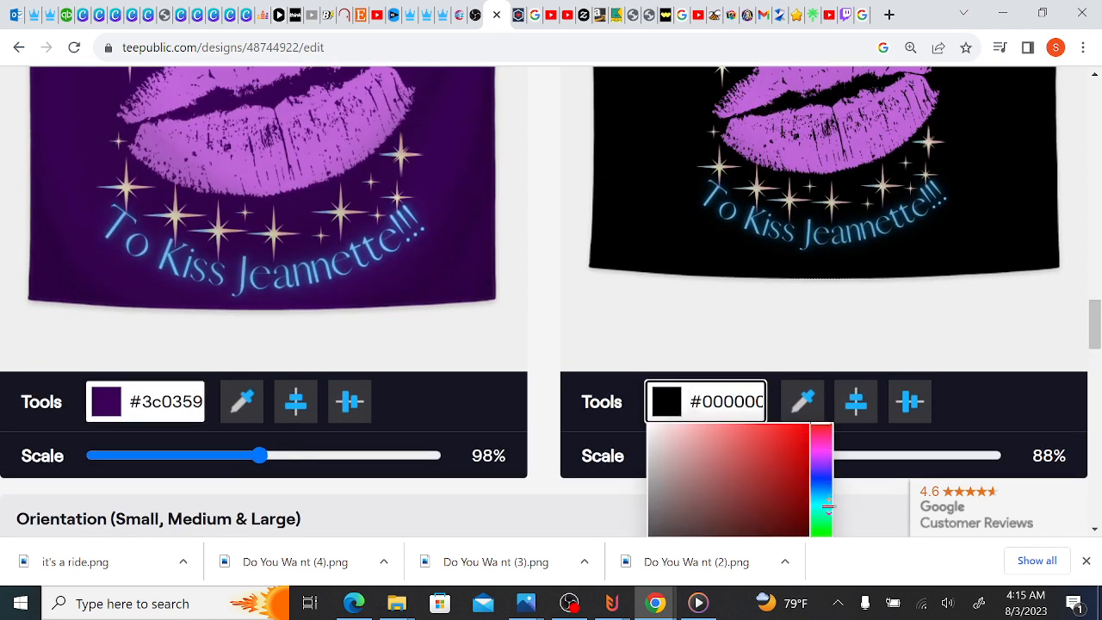
{"action": "left_click", "coordinate": [827, 450]}
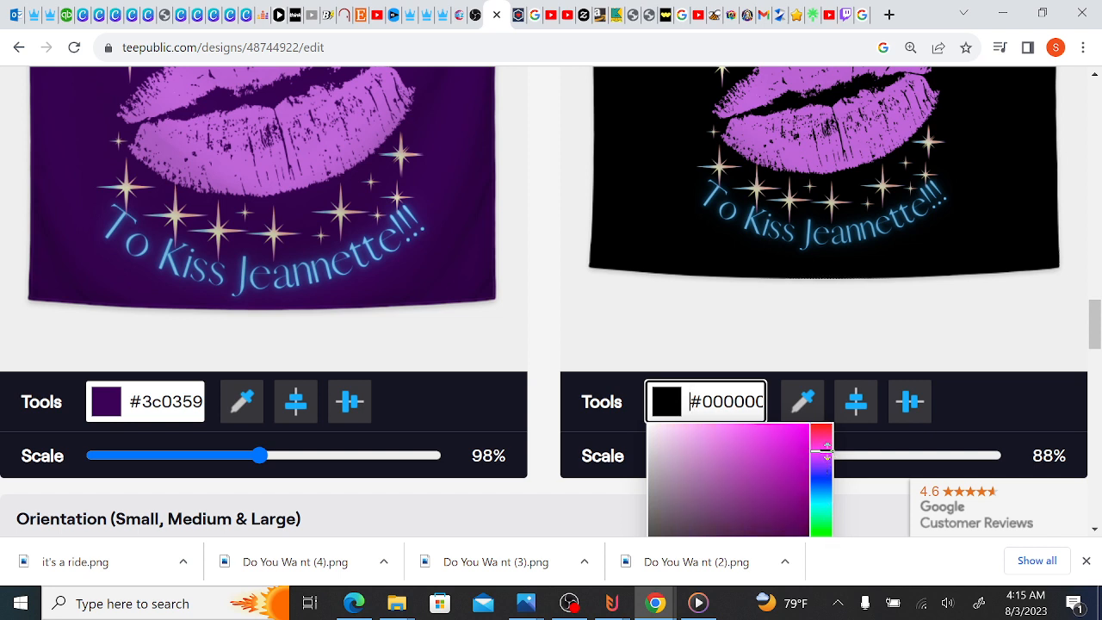
{"action": "left_click", "coordinate": [798, 531]}
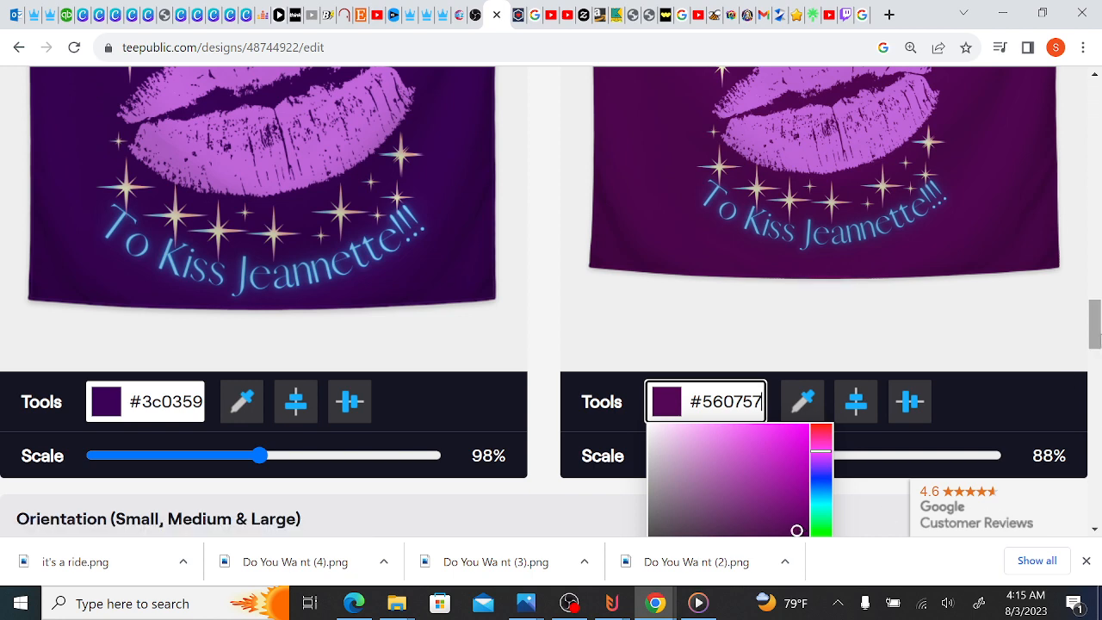
- Scale the small tapestry artwork up to 99%
{"action": "mouse_move", "coordinate": [1100, 339]}
{"action": "left_mouse_down"}
{"action": "mouse_move", "coordinate": [1100, 319]}
{"action": "mouse_move", "coordinate": [1101, 340]}
{"action": "left_mouse_up"}
{"action": "scroll", "coordinate": [1096, 340], "scroll_direction": "down", "scroll_amount": 2}
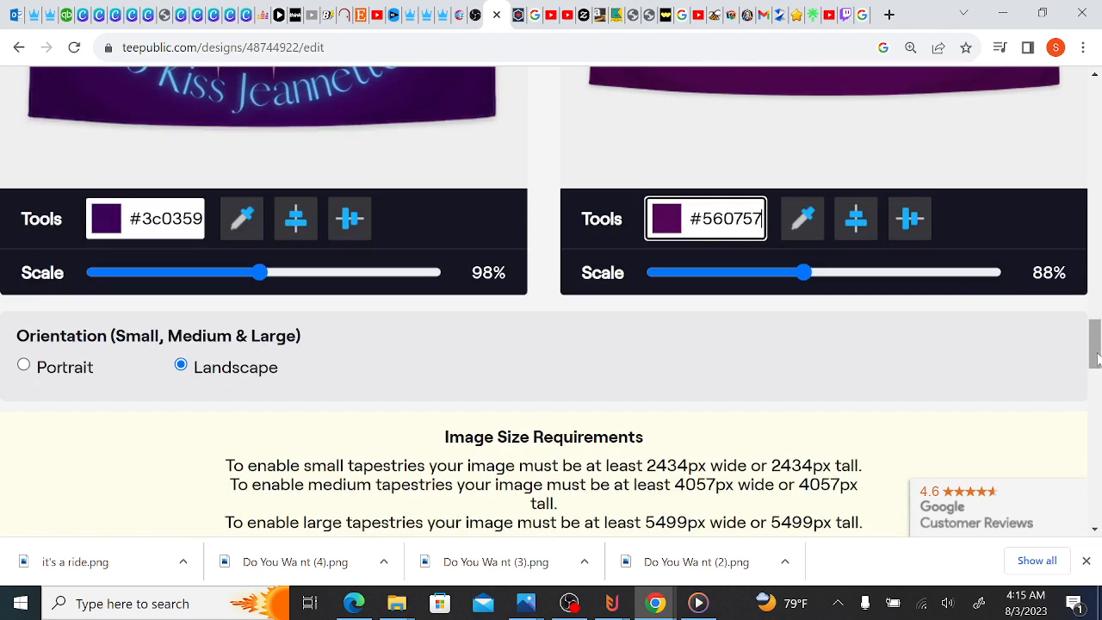
{"action": "right_click", "coordinate": [1090, 306]}
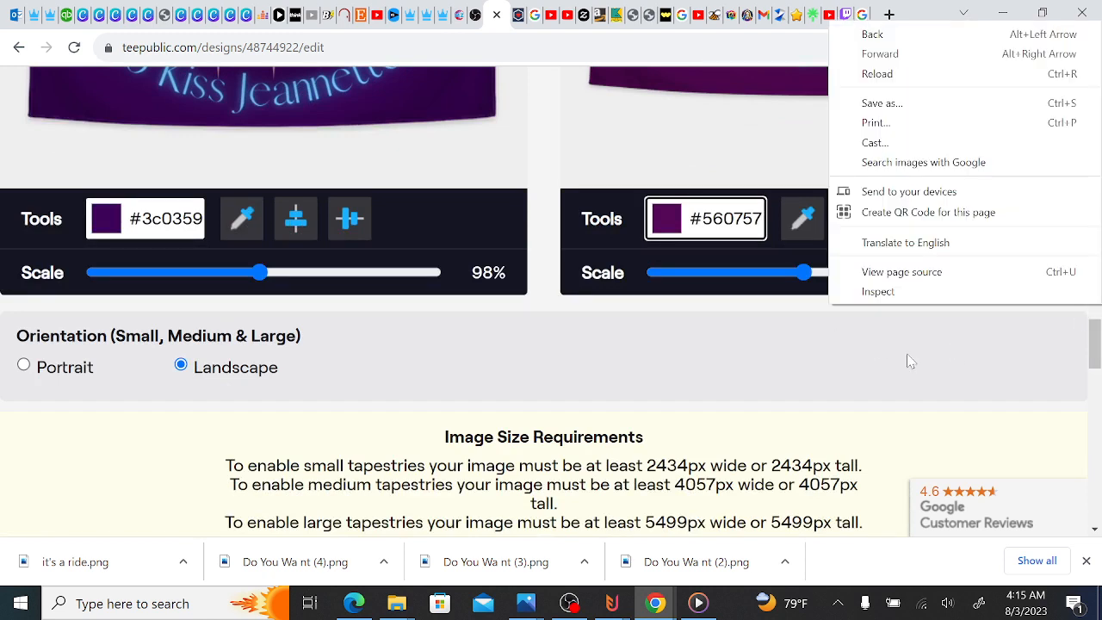
{"action": "left_click", "coordinate": [786, 339]}
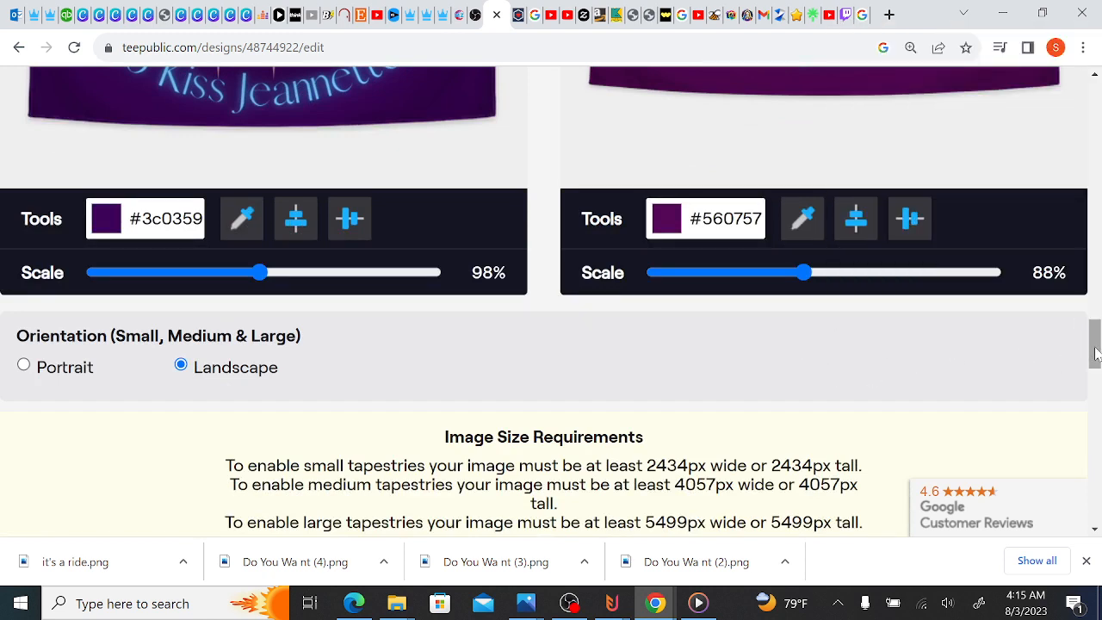
{"action": "mouse_move", "coordinate": [1095, 353]}
{"action": "left_mouse_down"}
{"action": "mouse_move", "coordinate": [1097, 320]}
{"action": "mouse_move", "coordinate": [1097, 331]}
{"action": "left_mouse_up"}
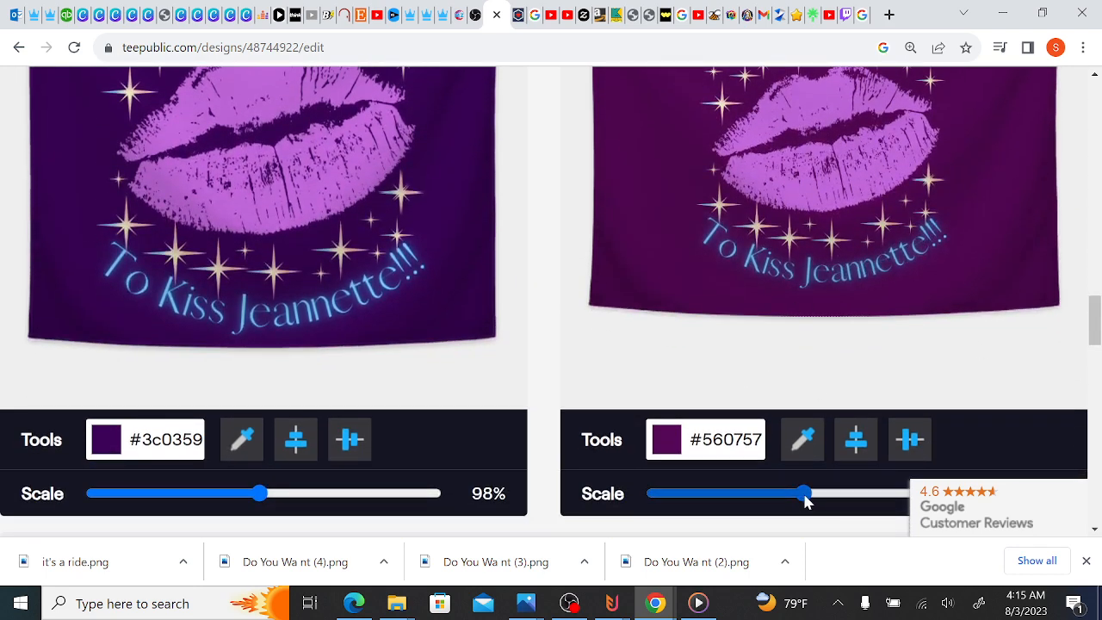
{"action": "left_click_drag", "start_coordinate": [806, 502], "coordinate": [817, 502]}
{"action": "left_click_drag", "start_coordinate": [824, 496], "coordinate": [824, 497]}
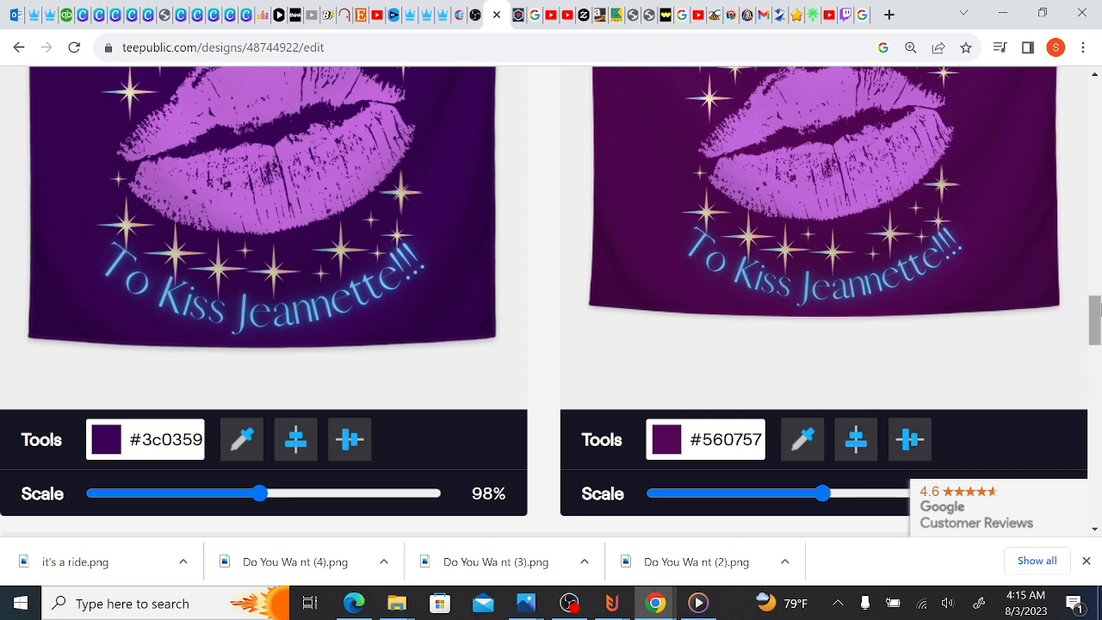
- Check both tapestry previews, set the small tapestry artwork's scale to 94% and centre it vertically
{"action": "right_click", "coordinate": [1096, 274]}
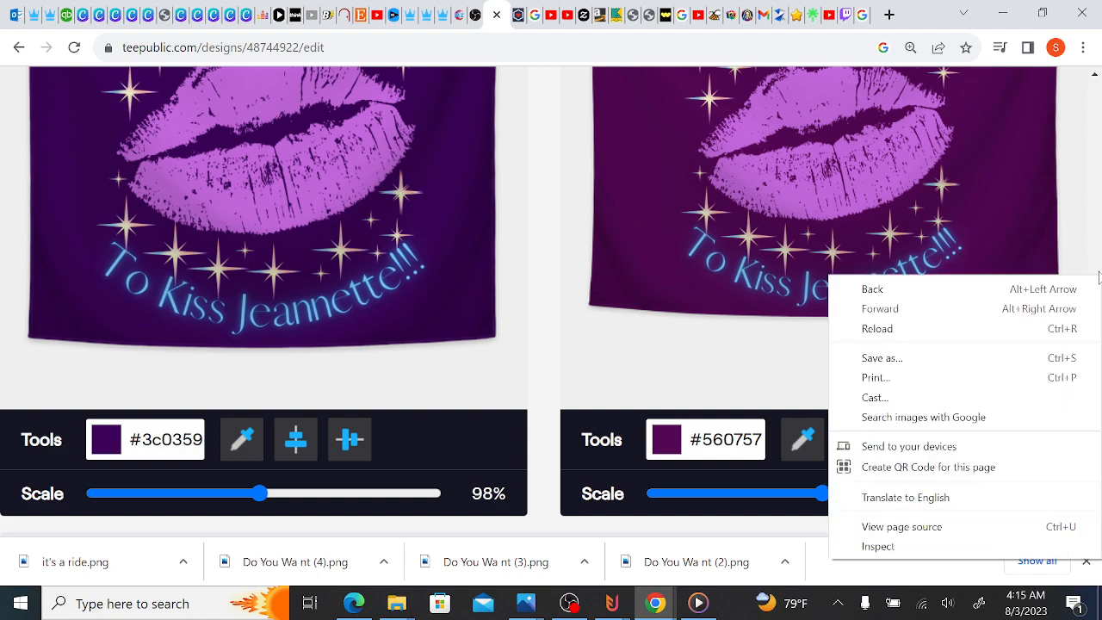
{"action": "left_click", "coordinate": [1096, 198]}
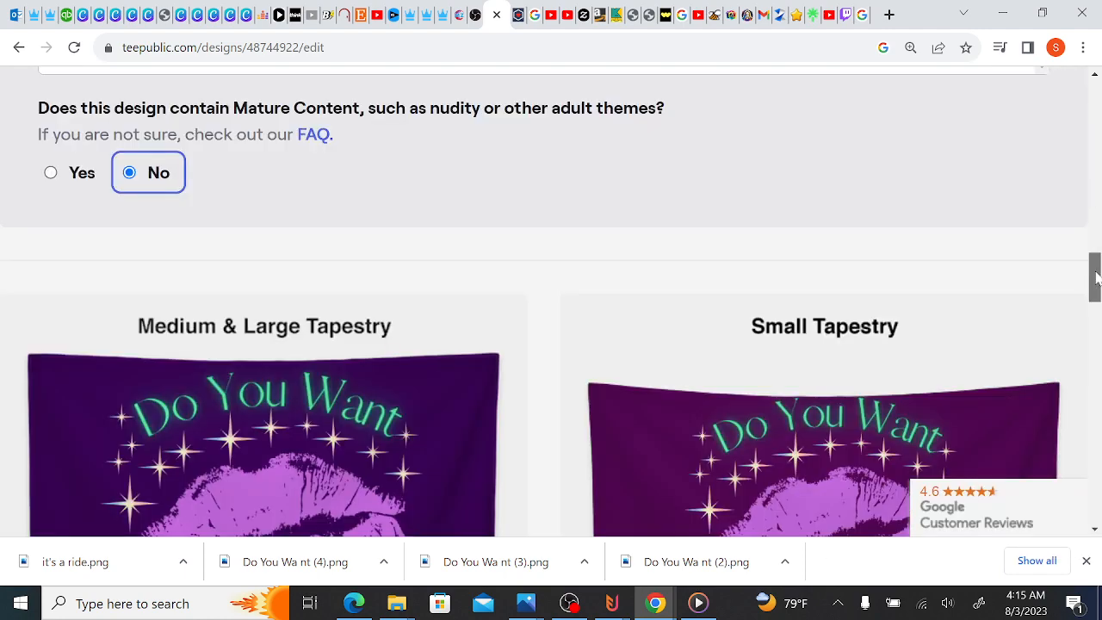
{"action": "left_click_drag", "start_coordinate": [1096, 258], "coordinate": [1098, 307]}
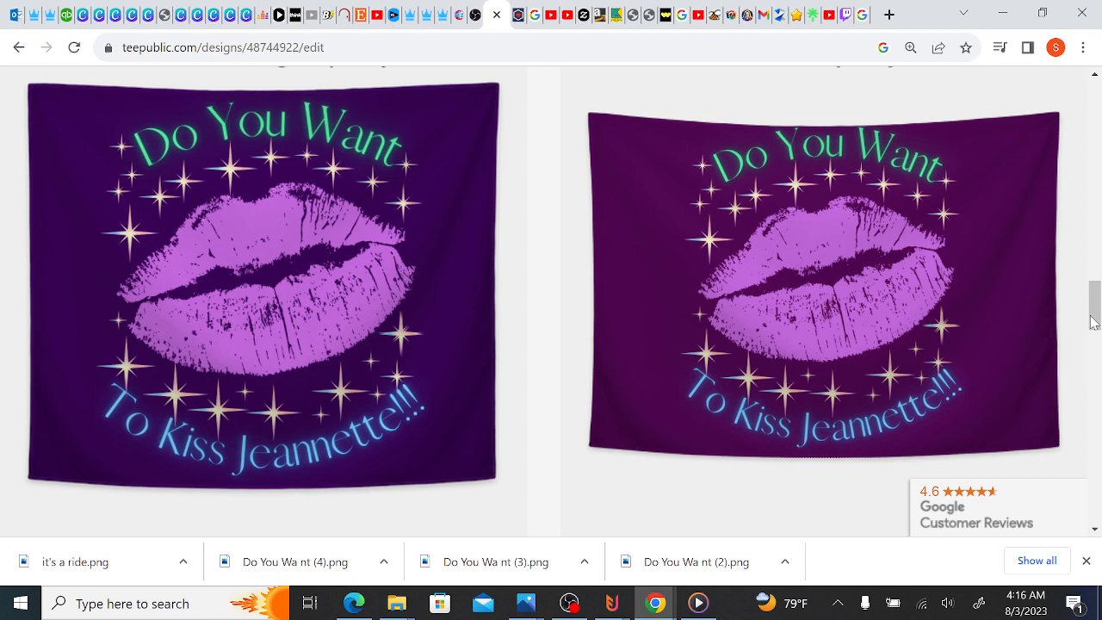
{"action": "scroll", "coordinate": [1092, 317], "scroll_direction": "down", "scroll_amount": 3}
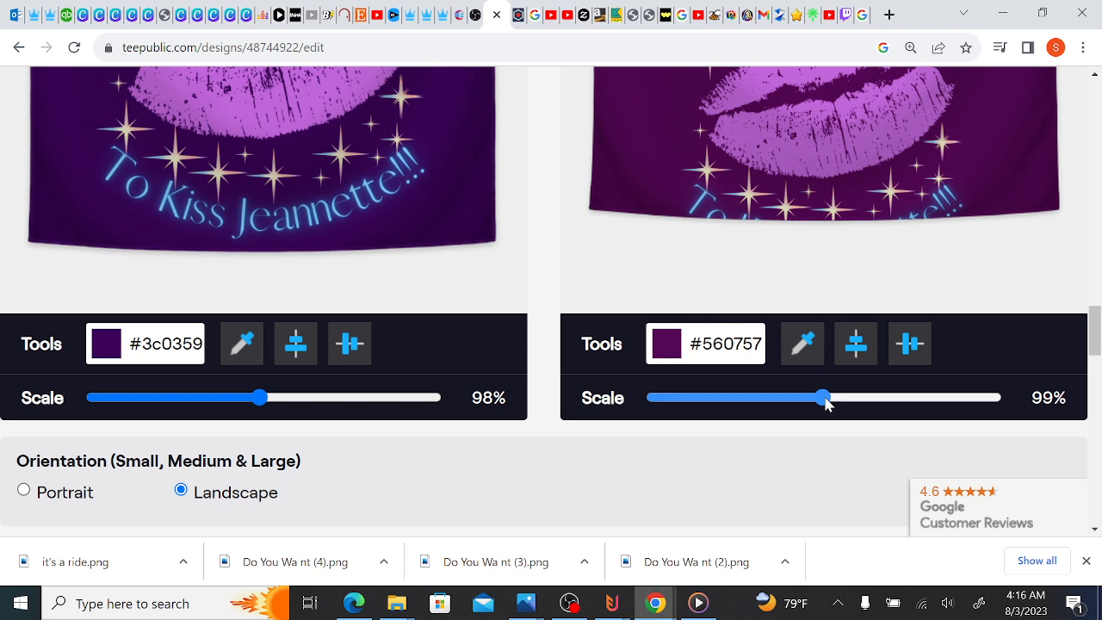
{"action": "left_click_drag", "start_coordinate": [824, 399], "coordinate": [814, 402]}
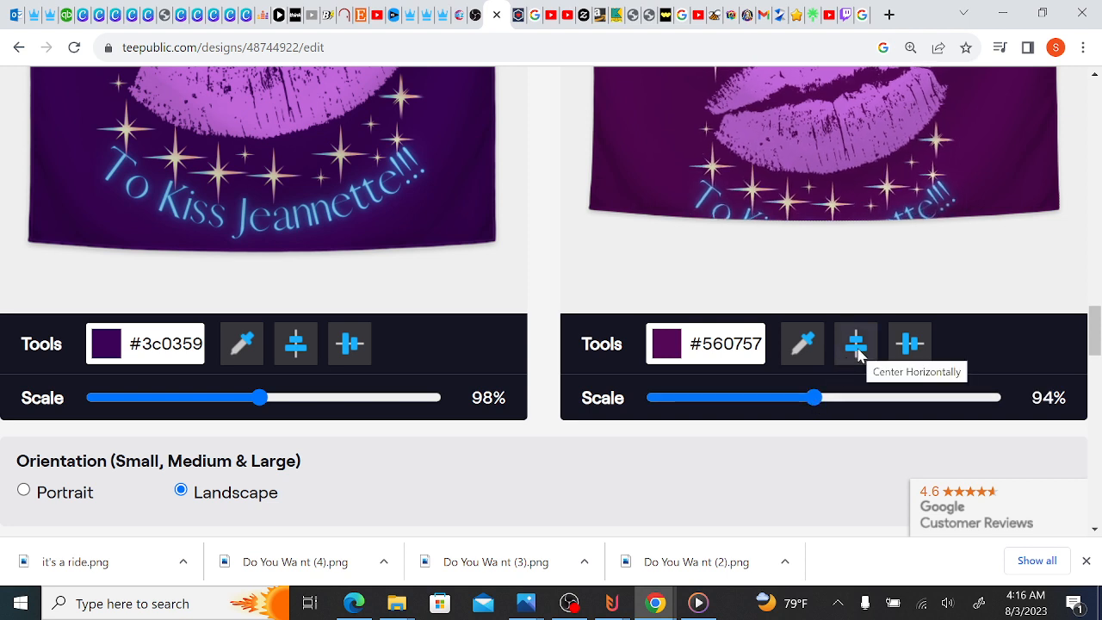
{"action": "left_click", "coordinate": [922, 347]}
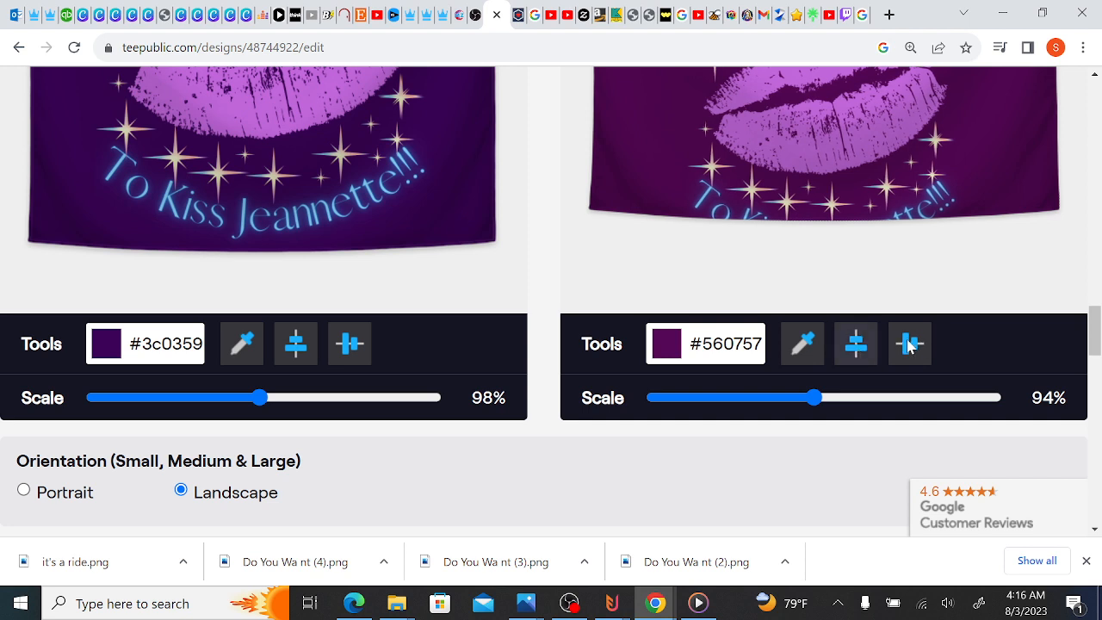
{"action": "left_click", "coordinate": [910, 345]}
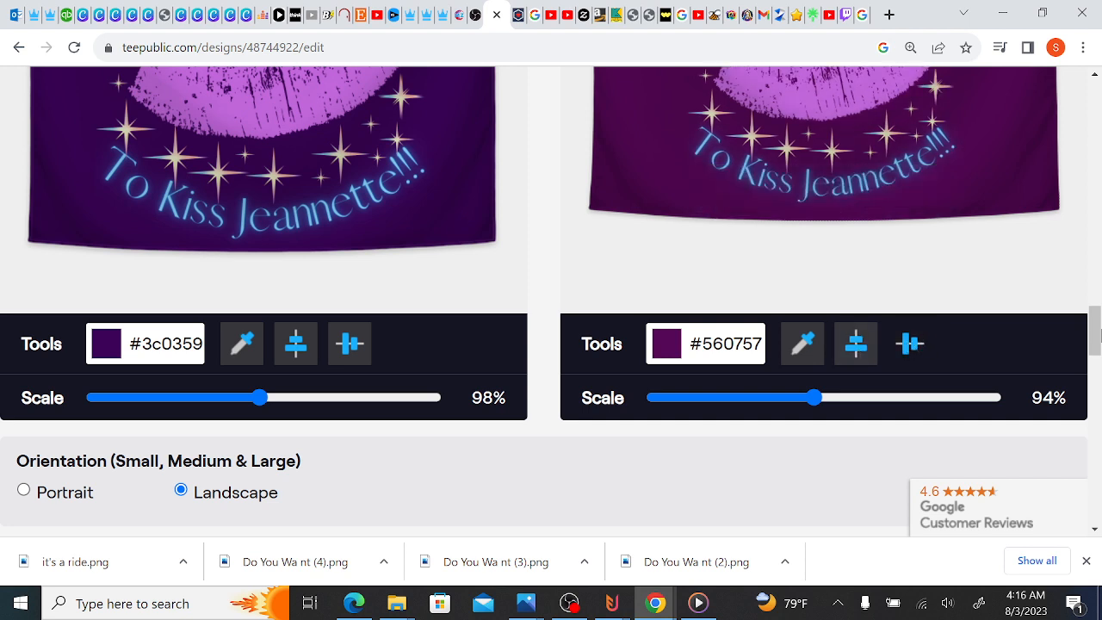
{"action": "right_click", "coordinate": [1097, 286]}
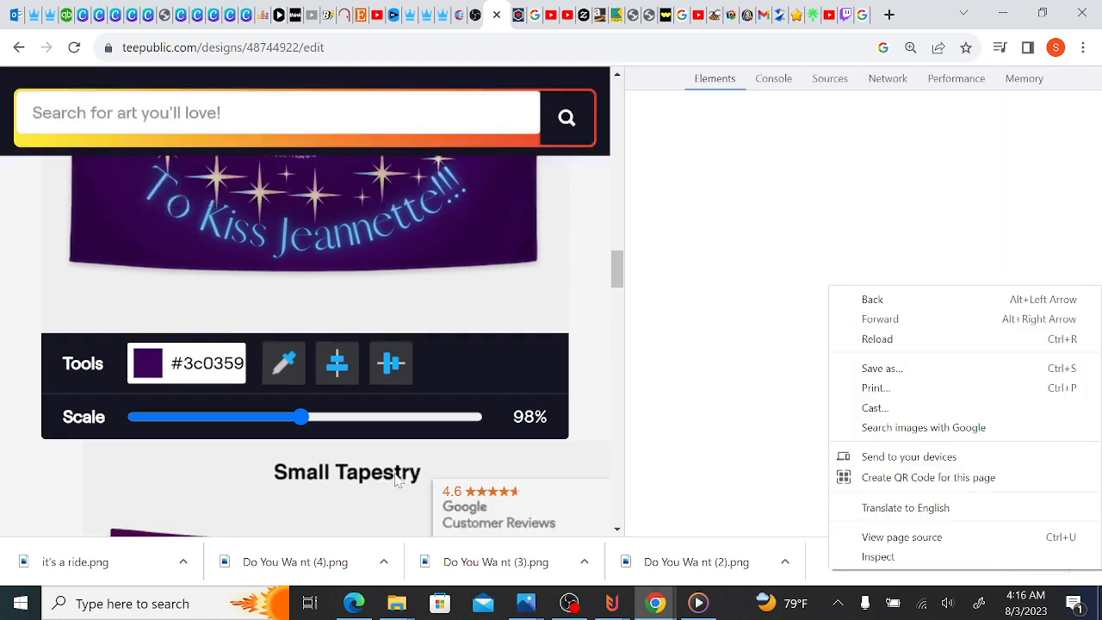
{"action": "left_click", "coordinate": [277, 610]}
{"action": "left_click", "coordinate": [833, 202]}
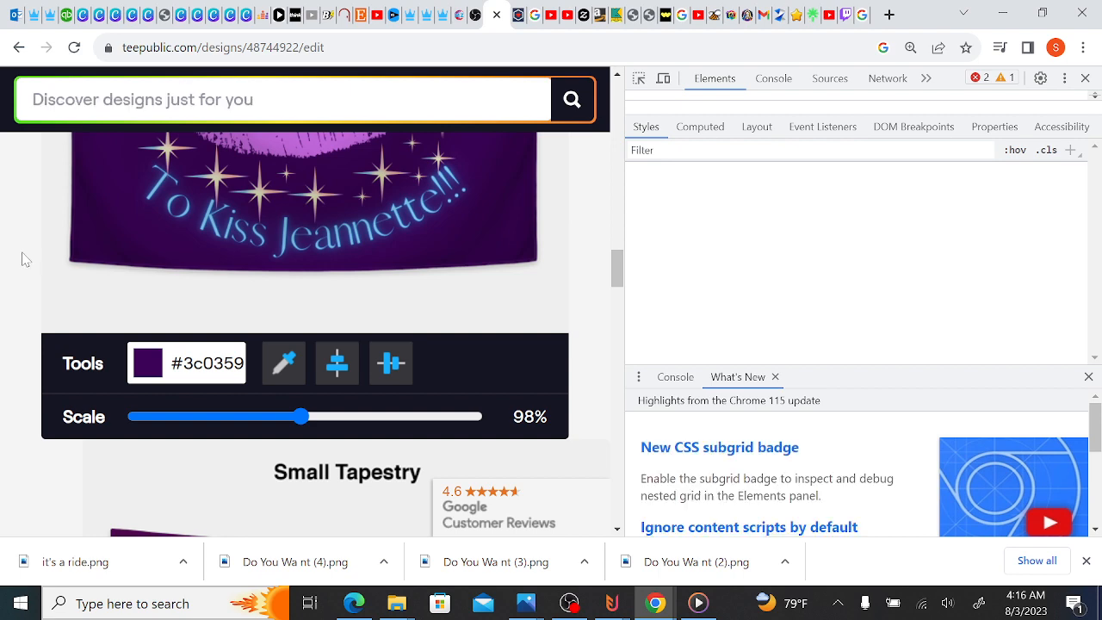
- Save all changes to the design and close the browser's developer tools
{"action": "scroll", "coordinate": [30, 261], "scroll_direction": "down", "scroll_amount": 5}
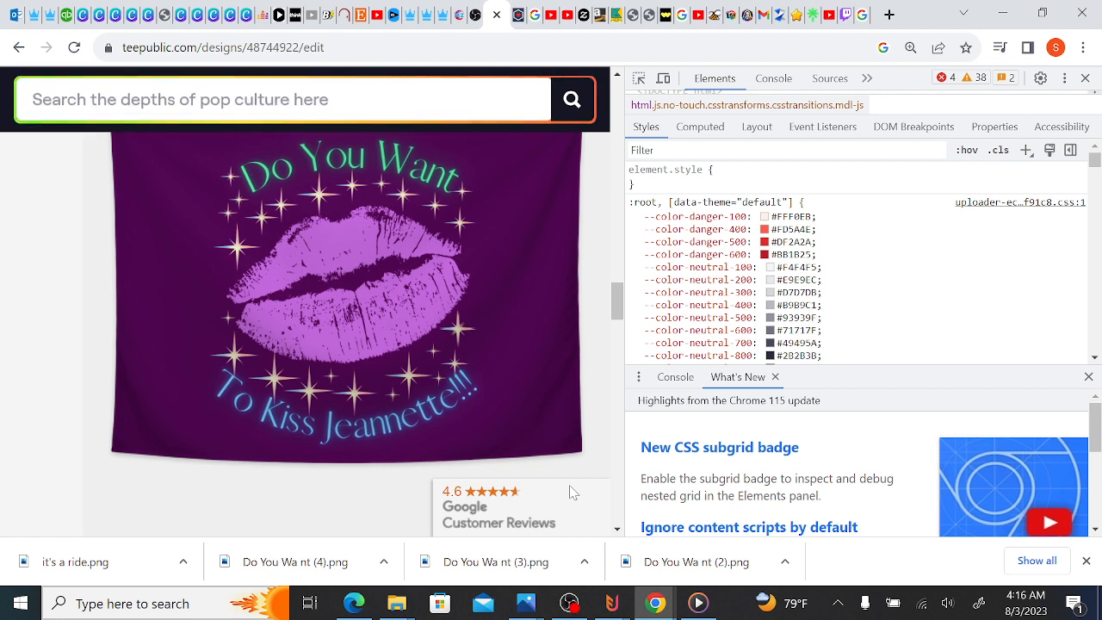
{"action": "scroll", "coordinate": [573, 492], "scroll_direction": "down", "scroll_amount": 4}
{"action": "scroll", "coordinate": [573, 493], "scroll_direction": "down", "scroll_amount": 12}
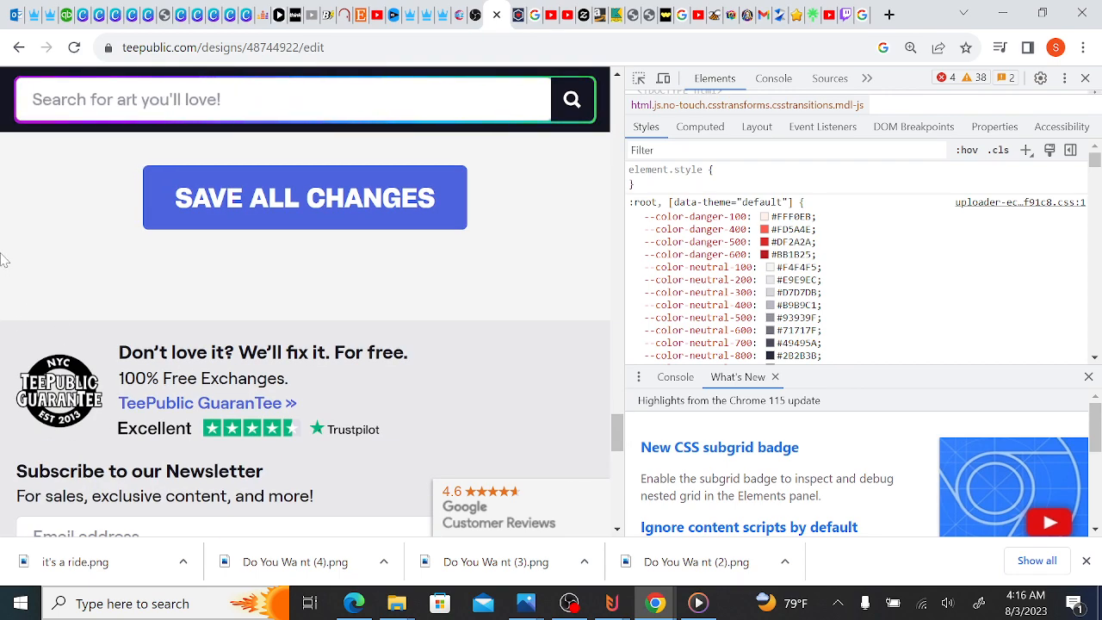
{"action": "left_click", "coordinate": [256, 203]}
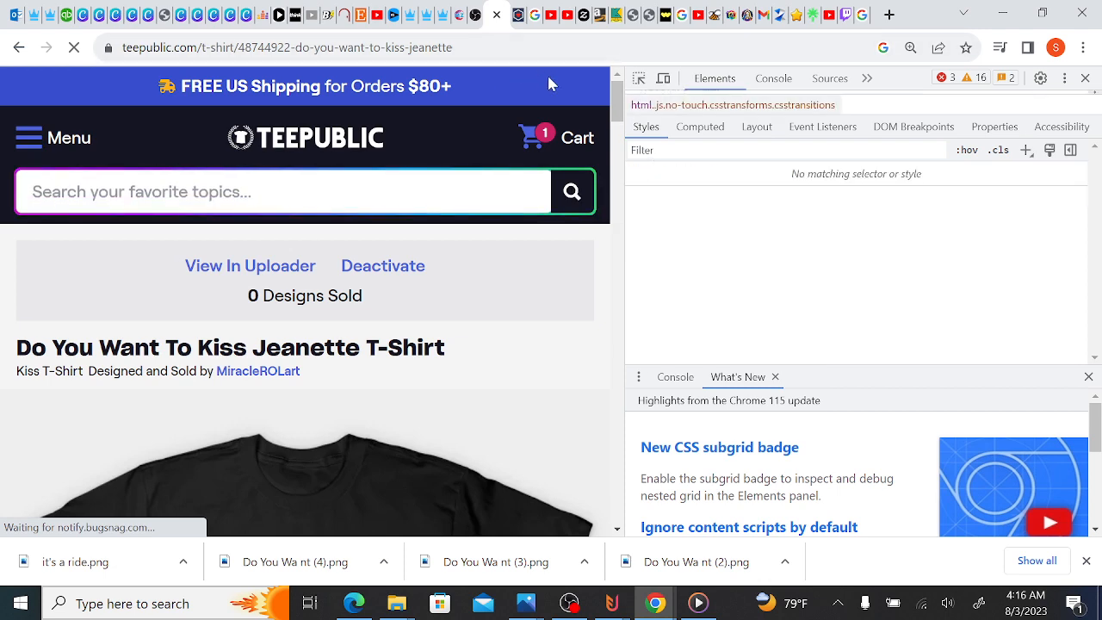
{"action": "left_click", "coordinate": [1085, 78]}
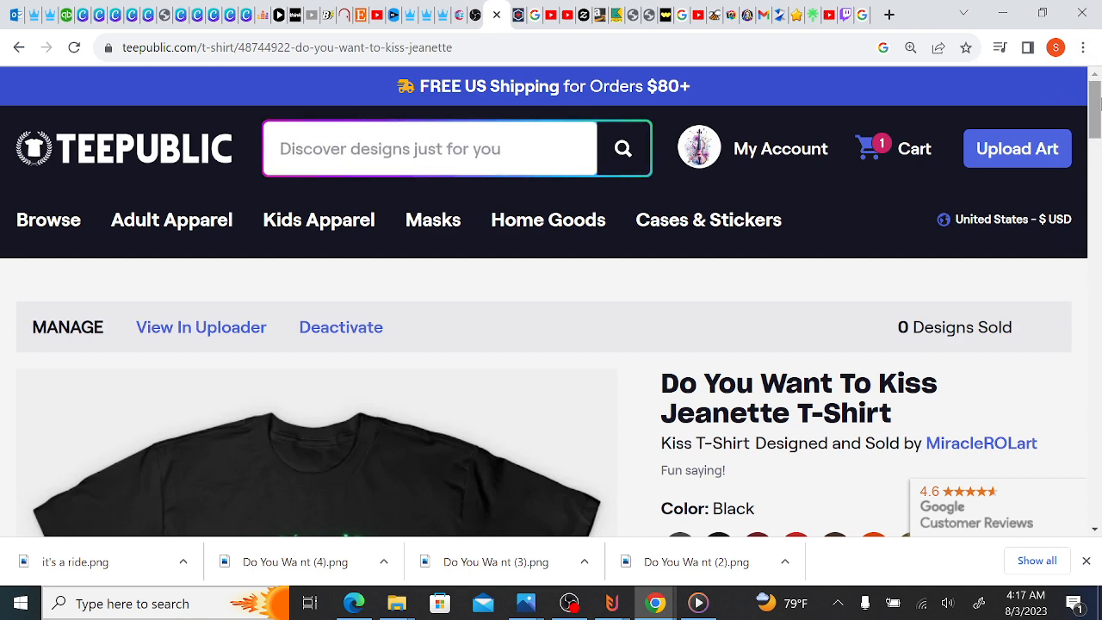
- Reload the published design's page and examine its T-shirt preview and the other products offered with the artwork
{"action": "scroll", "coordinate": [1096, 129], "scroll_direction": "down", "scroll_amount": 2}
{"action": "scroll", "coordinate": [1092, 131], "scroll_direction": "down", "scroll_amount": 2}
{"action": "scroll", "coordinate": [1092, 131], "scroll_direction": "up", "scroll_amount": 4}
{"action": "scroll", "coordinate": [1091, 131], "scroll_direction": "down", "scroll_amount": 2}
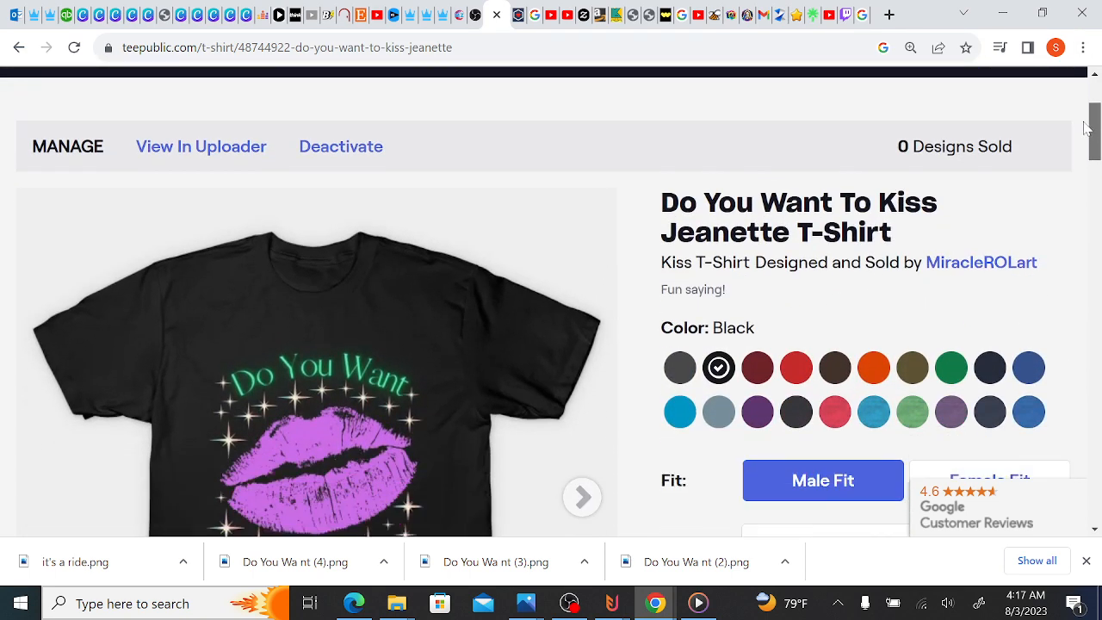
{"action": "left_click", "coordinate": [75, 49]}
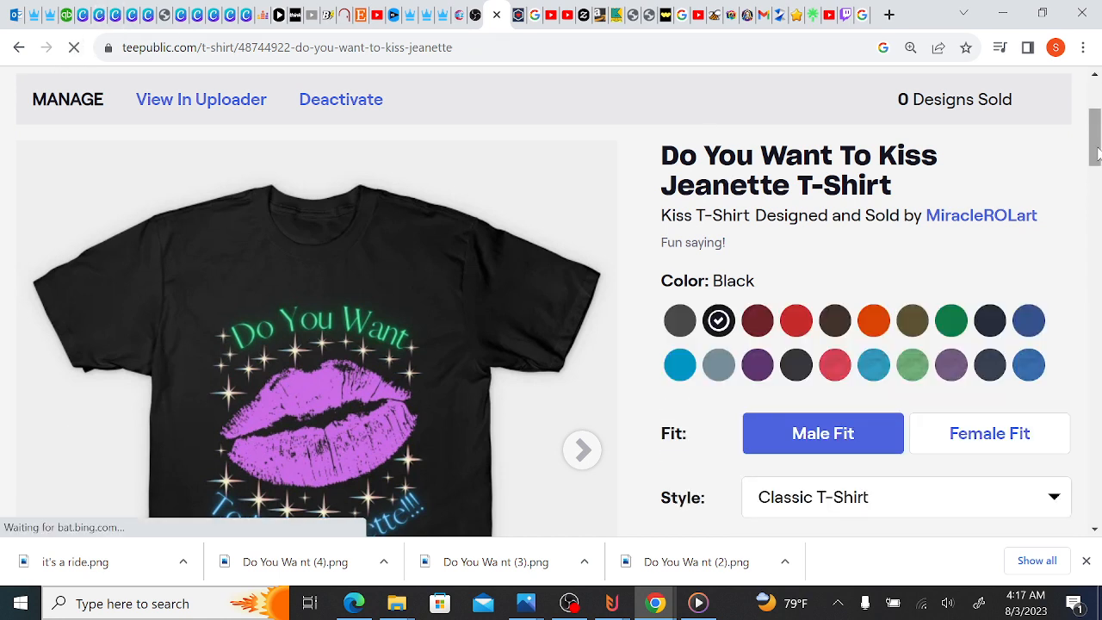
{"action": "left_click_drag", "start_coordinate": [1096, 153], "coordinate": [1092, 270]}
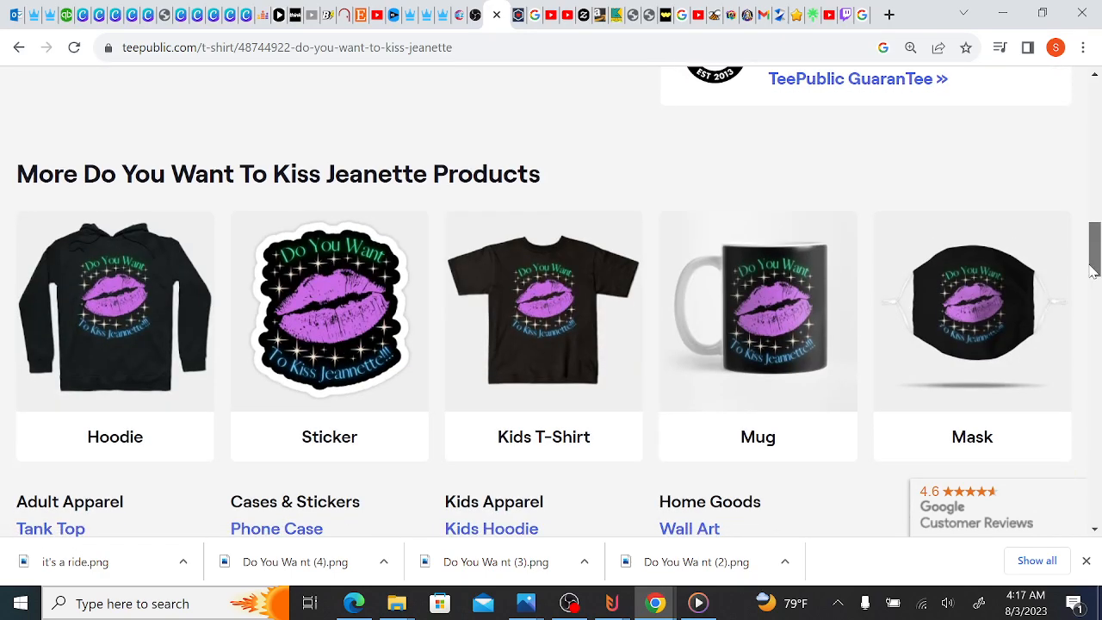
- Open the published kiss design in the uploader from its T-shirt page and look over the edit page
{"action": "left_click_drag", "start_coordinate": [1094, 271], "coordinate": [1077, 230]}
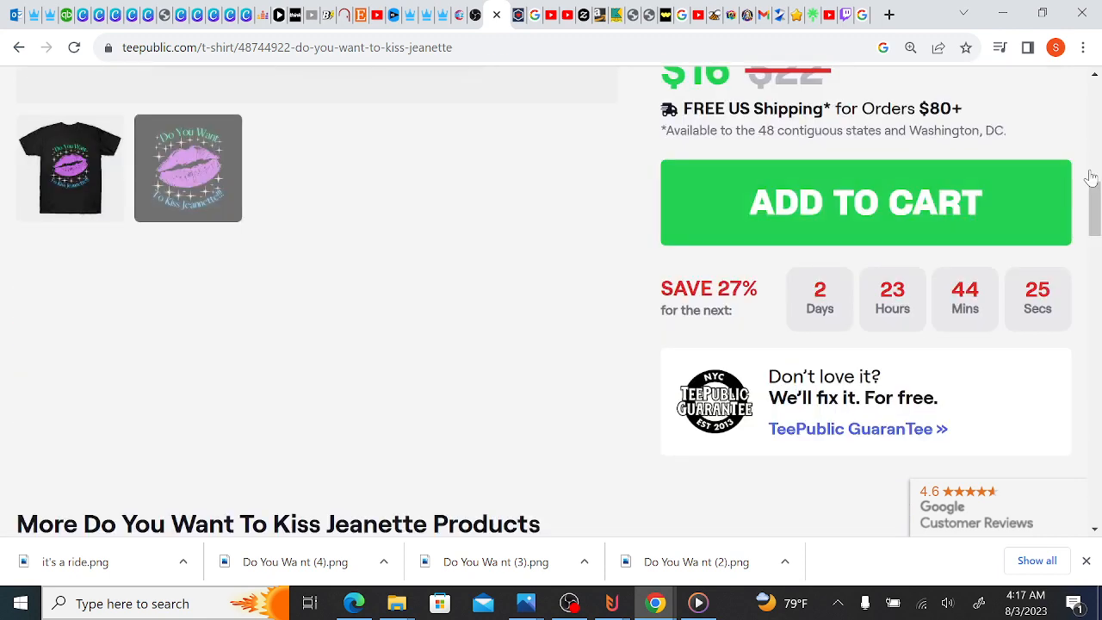
{"action": "left_click_drag", "start_coordinate": [1091, 177], "coordinate": [1097, 95]}
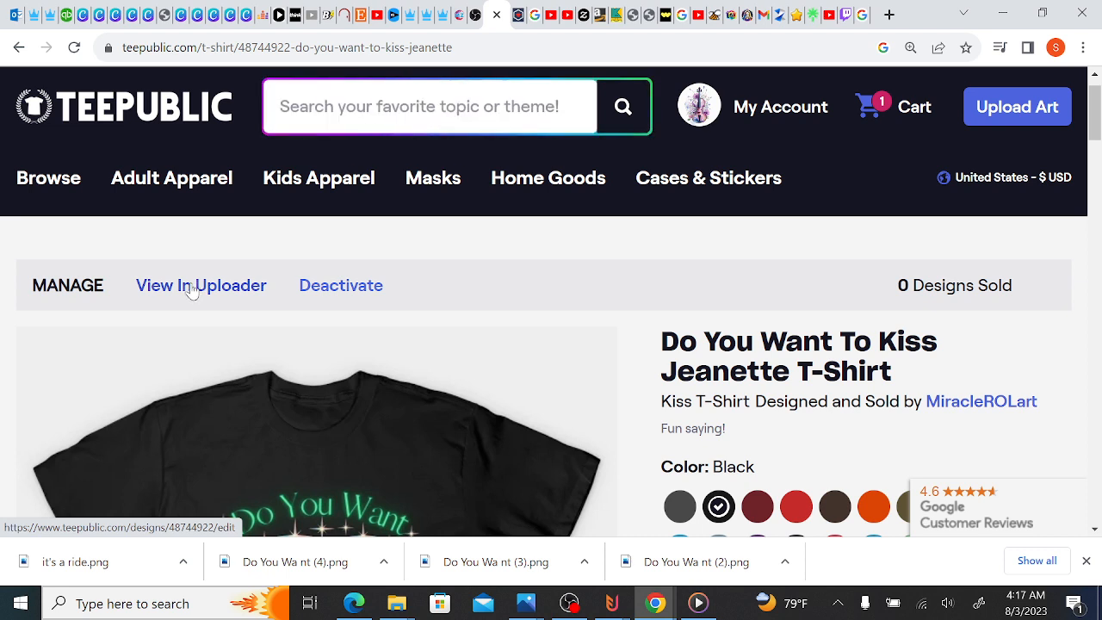
{"action": "left_click", "coordinate": [191, 290]}
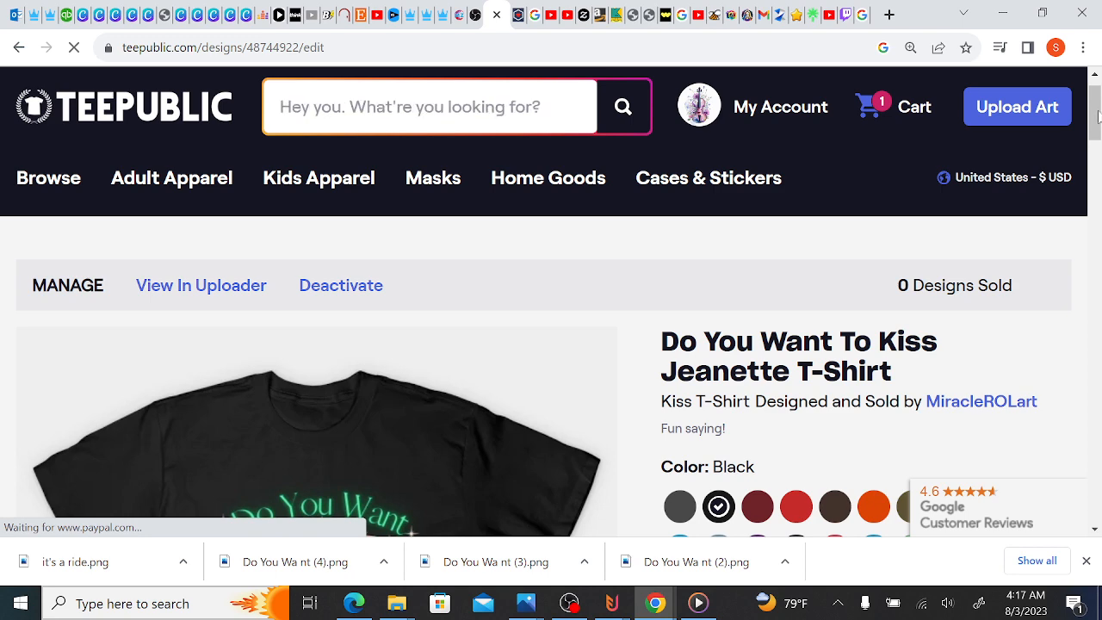
{"action": "left_click_drag", "start_coordinate": [1097, 116], "coordinate": [1099, 222]}
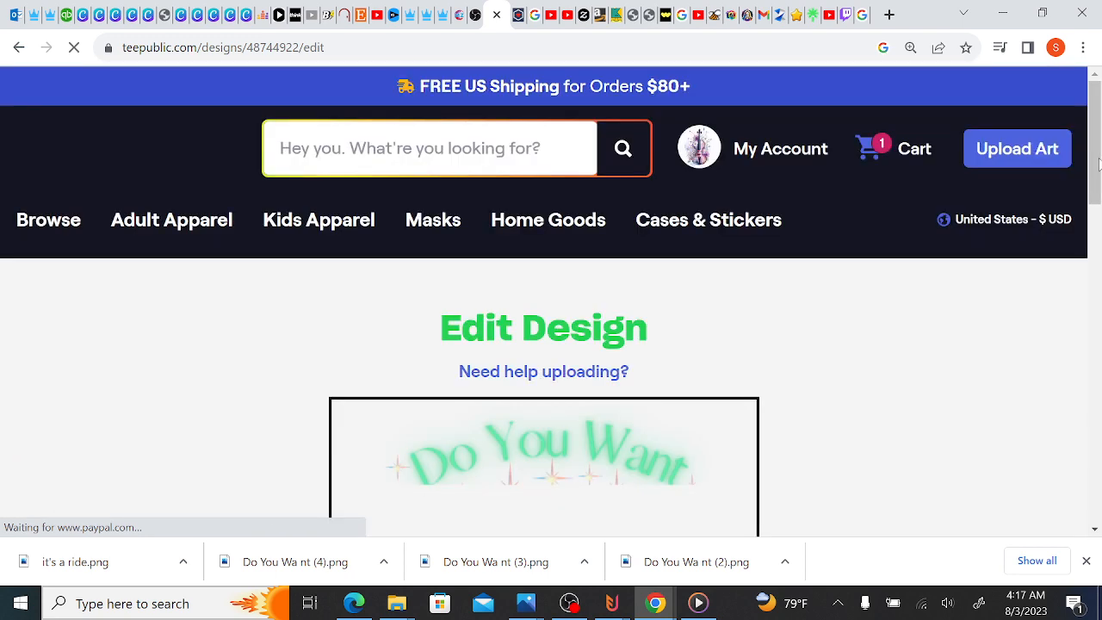
{"action": "mouse_move", "coordinate": [1099, 164]}
{"action": "left_mouse_down"}
{"action": "mouse_move", "coordinate": [1097, 414]}
{"action": "mouse_move", "coordinate": [1099, 131]}
{"action": "mouse_move", "coordinate": [1097, 244]}
{"action": "mouse_move", "coordinate": [1097, 153]}
{"action": "left_mouse_up"}
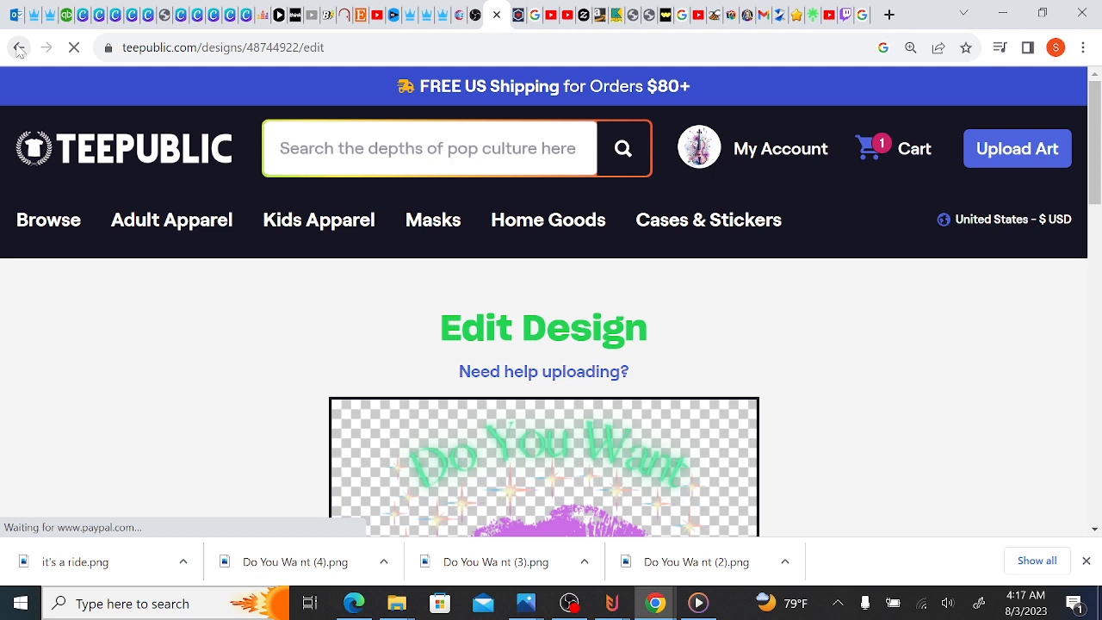
- Go back two pages in the browsing history and look over the design's artwork on its edit page
{"action": "left_click", "coordinate": [19, 49]}
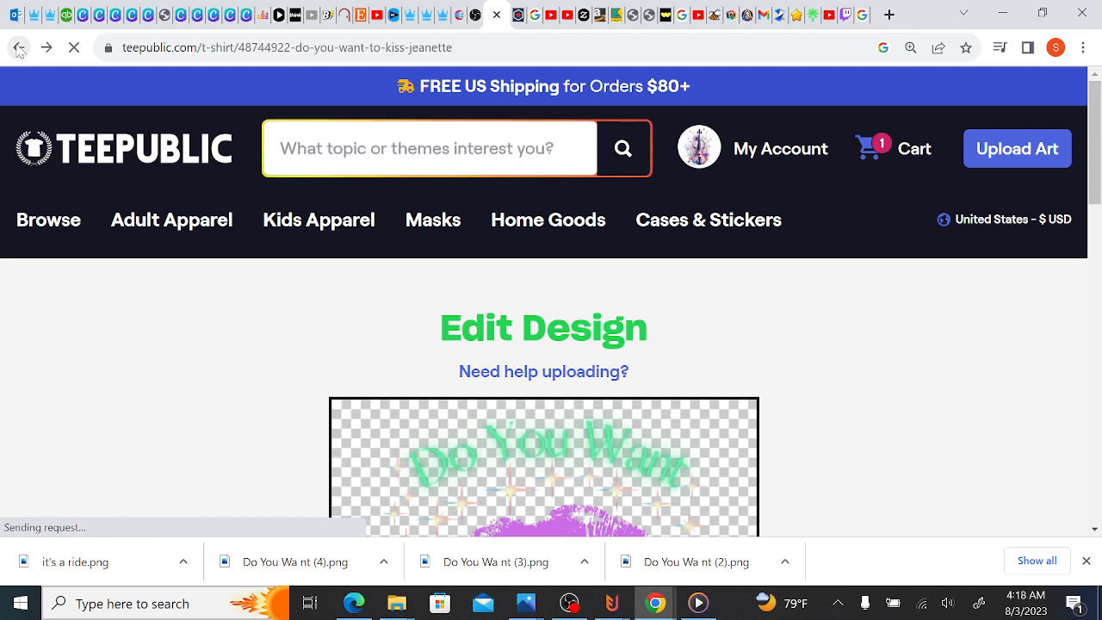
{"action": "left_click", "coordinate": [19, 50]}
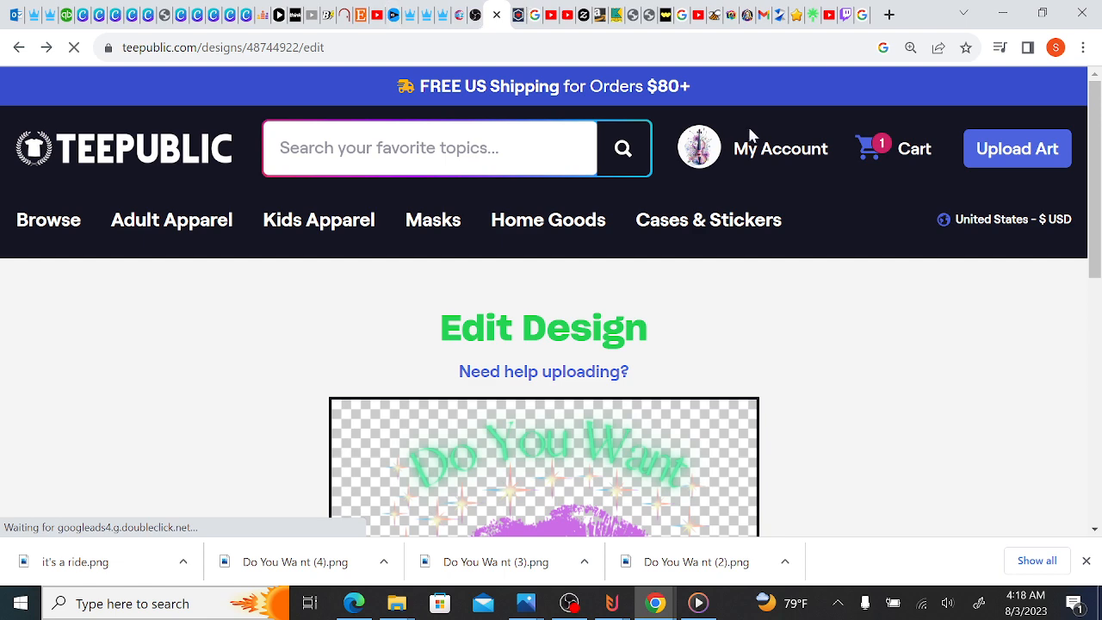
{"action": "left_click_drag", "start_coordinate": [1094, 180], "coordinate": [1096, 266]}
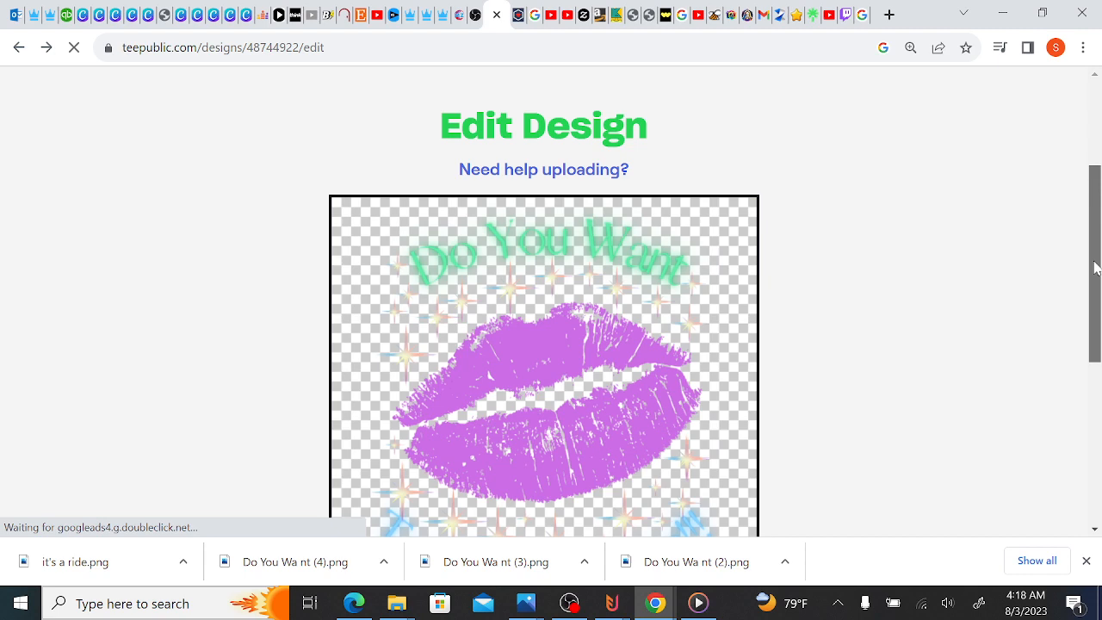
{"action": "left_click", "coordinate": [1096, 118]}
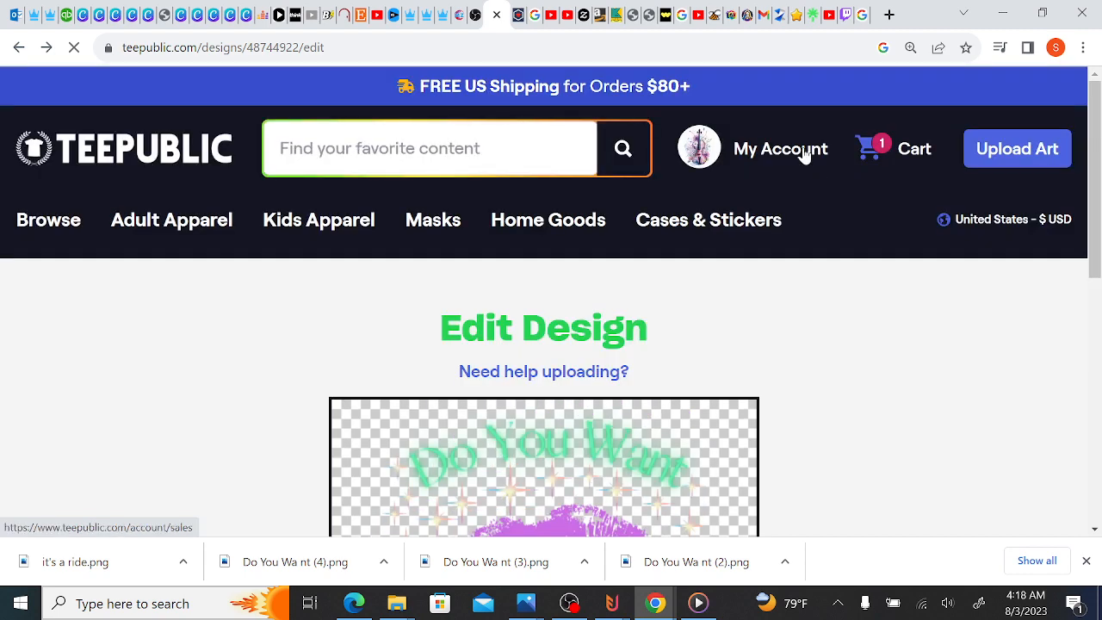
- Go to the account's storefront and open the kiss T-shirt design listed there for editing
{"action": "left_click", "coordinate": [803, 152]}
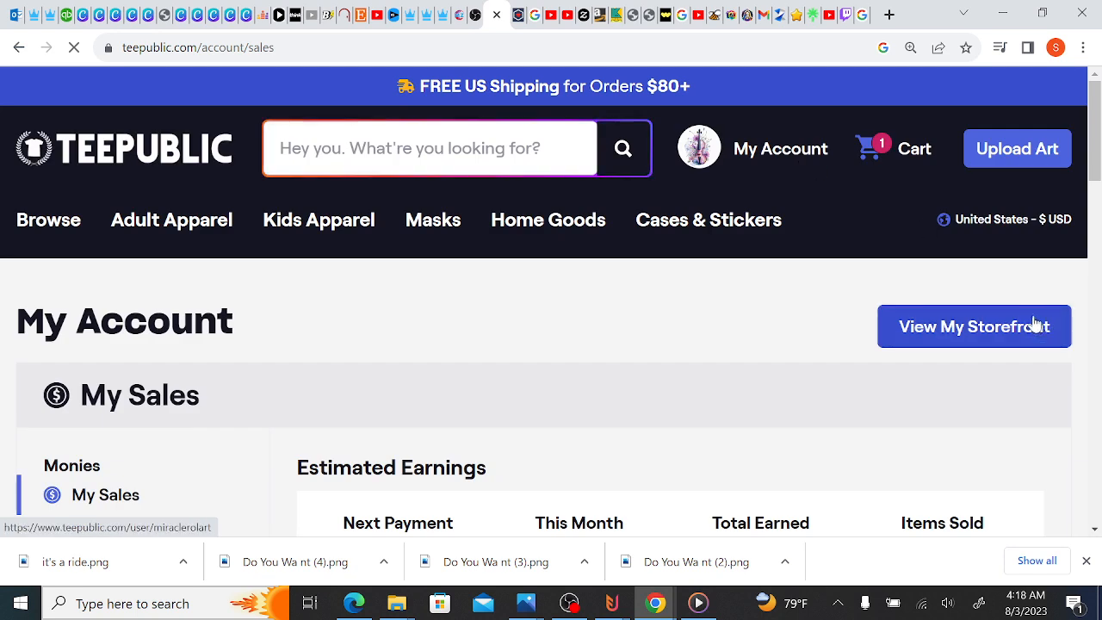
{"action": "left_click", "coordinate": [1036, 325]}
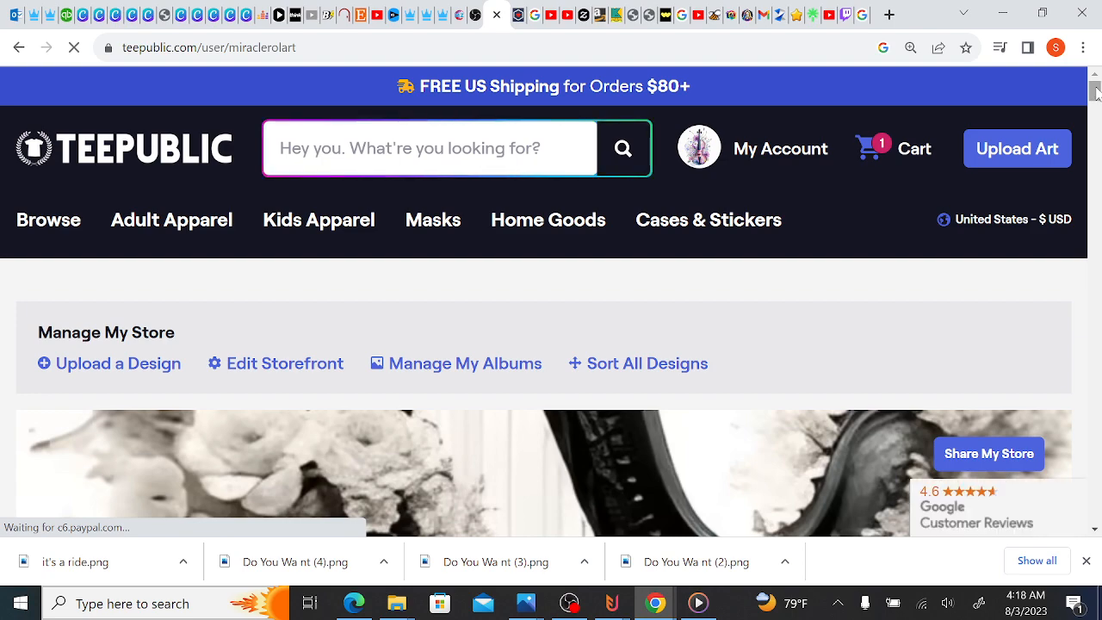
{"action": "left_click_drag", "start_coordinate": [1096, 88], "coordinate": [1095, 135]}
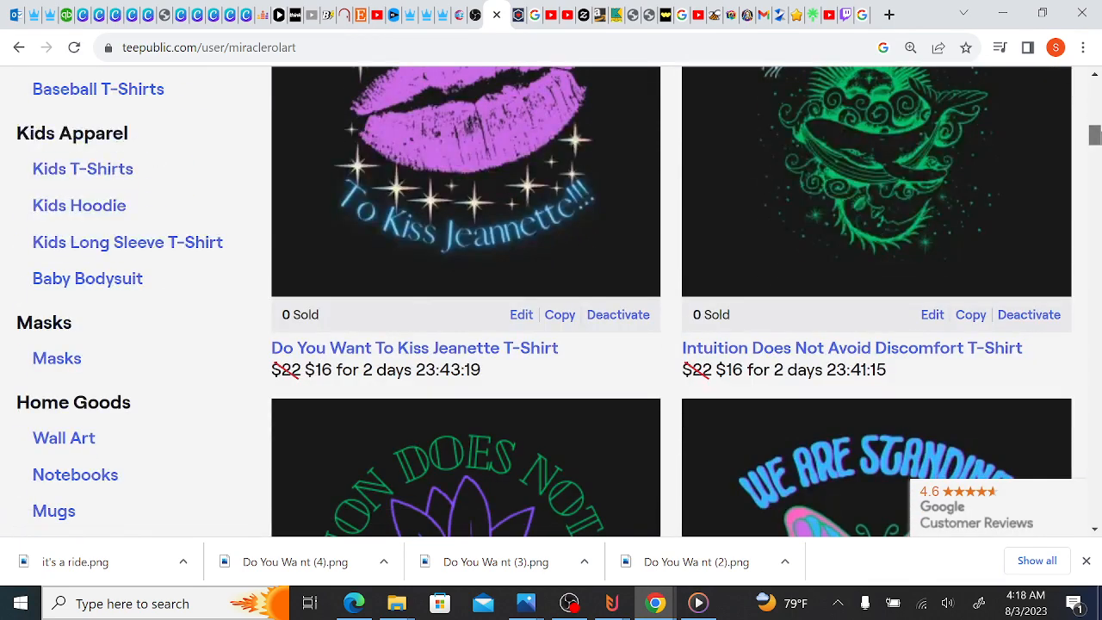
{"action": "scroll", "coordinate": [1095, 136], "scroll_direction": "up", "scroll_amount": 1}
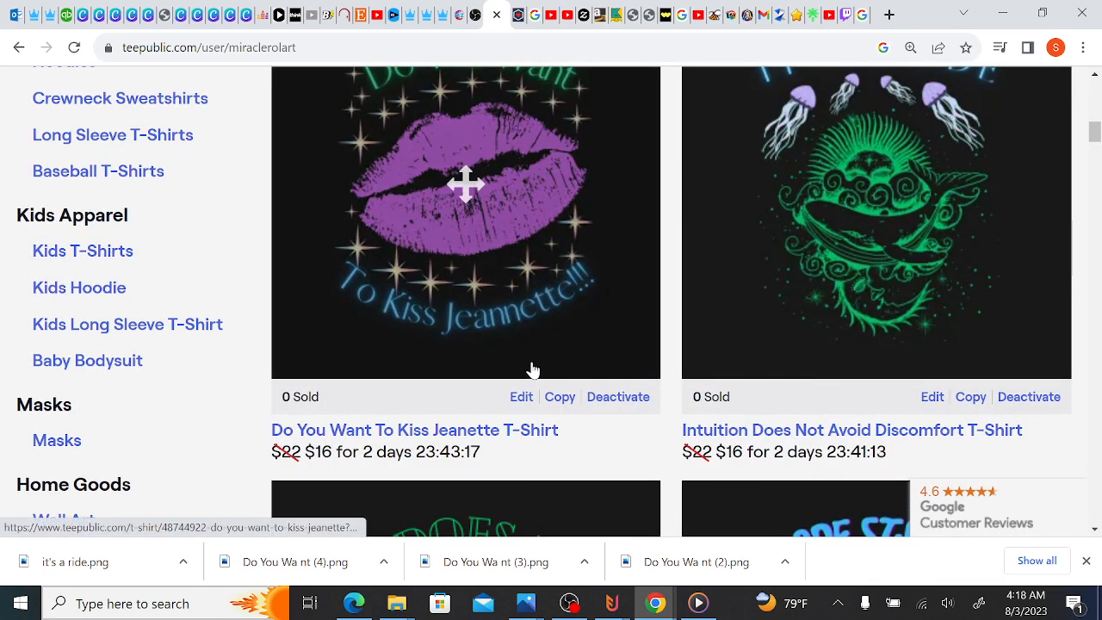
{"action": "left_click", "coordinate": [525, 401]}
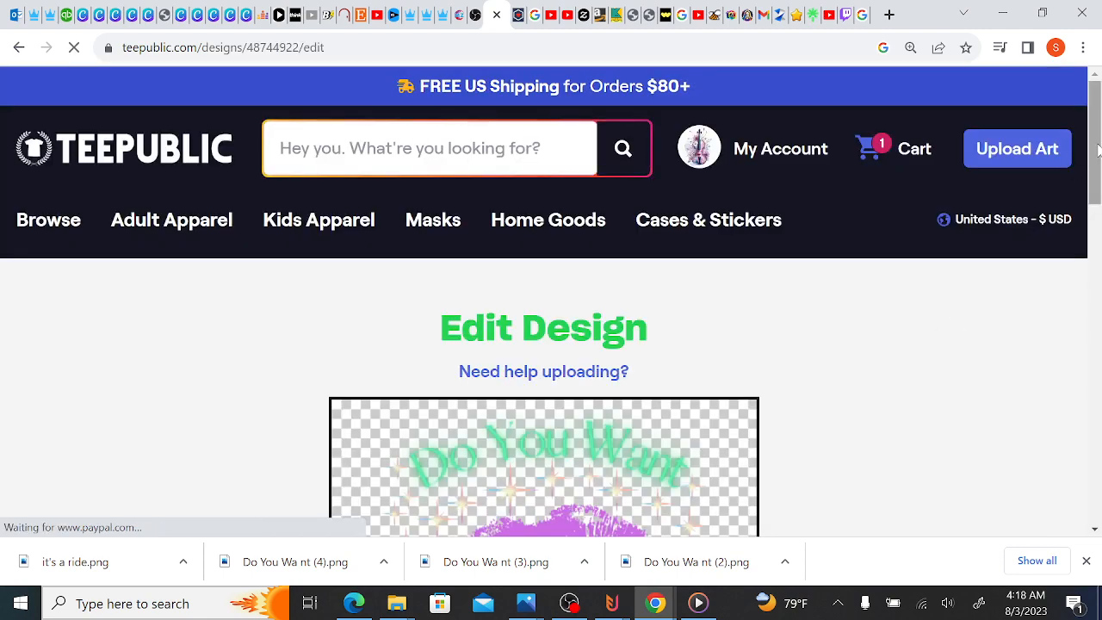
- Examine the design's product colours, the configured other products with their previews, and the uploaded artwork
{"action": "left_click_drag", "start_coordinate": [1099, 151], "coordinate": [1072, 400]}
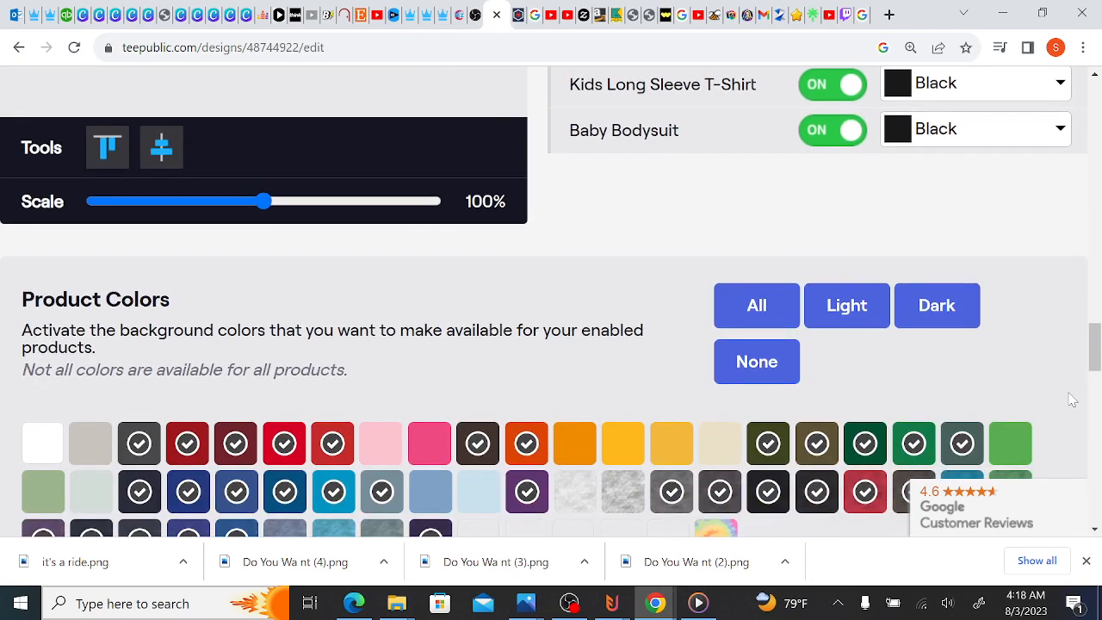
{"action": "left_click_drag", "start_coordinate": [1097, 345], "coordinate": [1095, 412]}
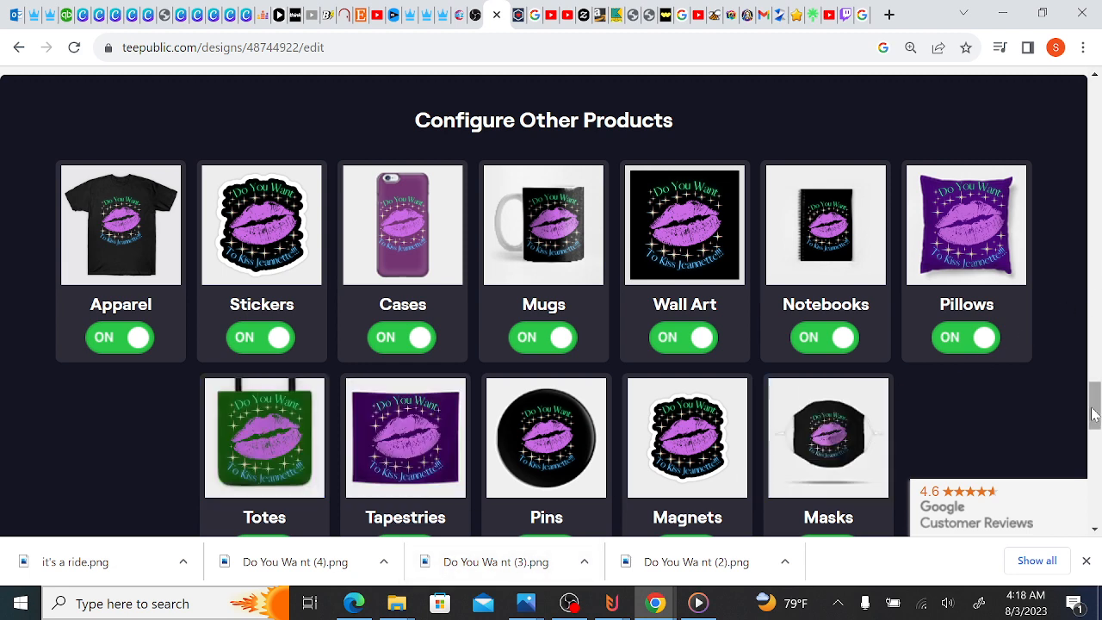
{"action": "left_click_drag", "start_coordinate": [1092, 416], "coordinate": [1096, 424]}
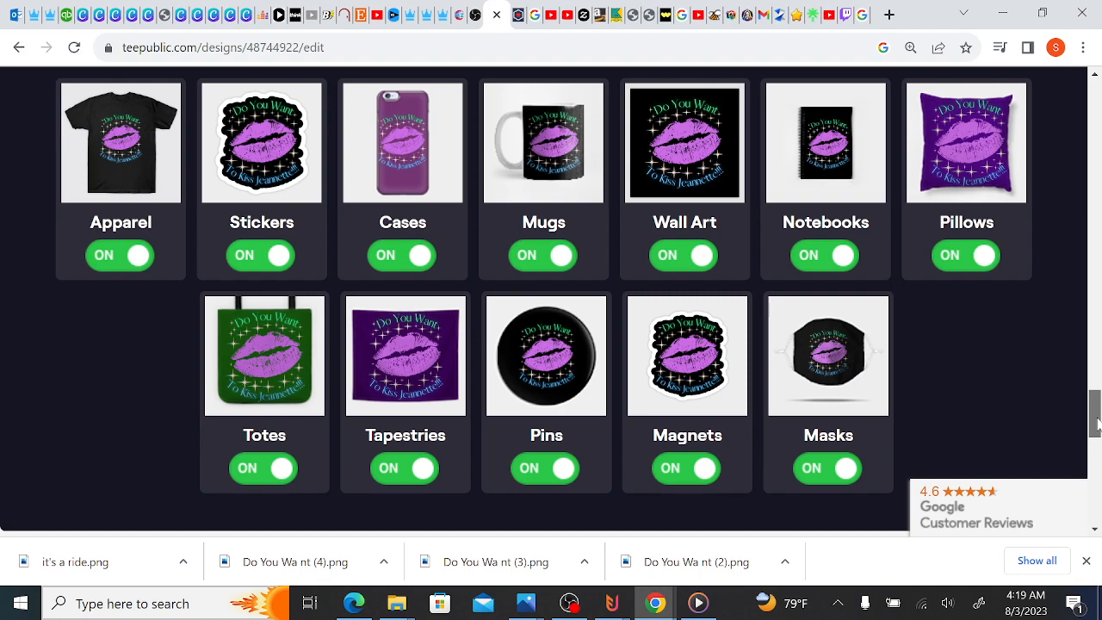
{"action": "left_click_drag", "start_coordinate": [1097, 413], "coordinate": [1096, 147]}
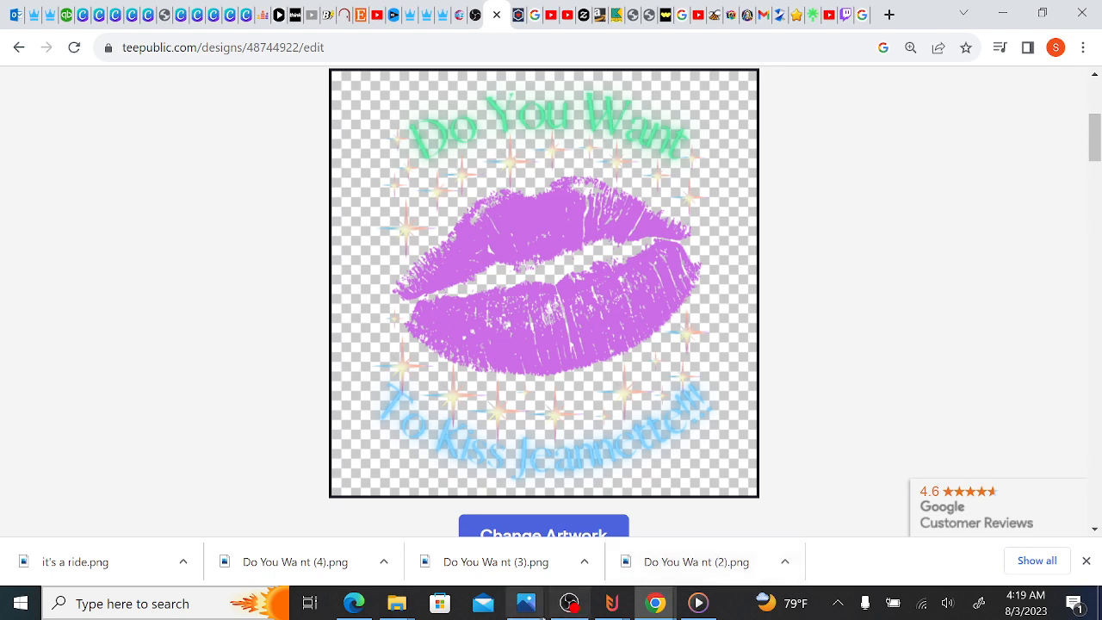
{"action": "left_click", "coordinate": [568, 607]}
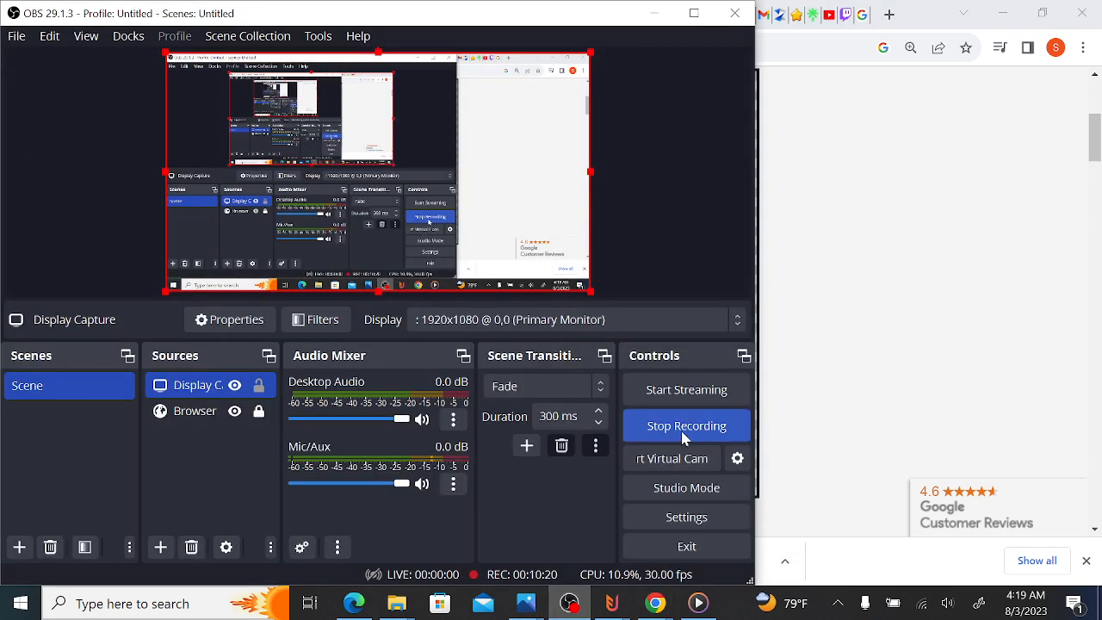